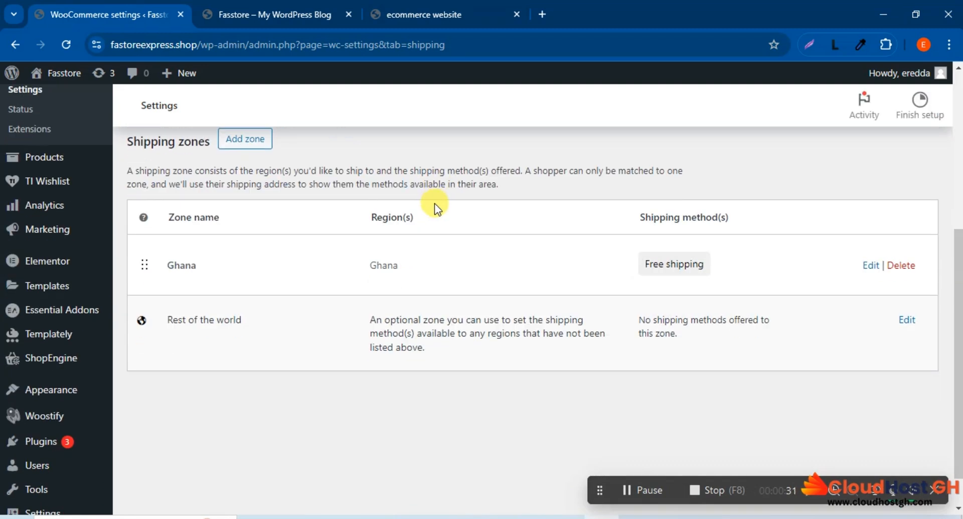
# Step: Dismiss the introductory tip about shipping zones on the WooCommerce shipping settings page
pyautogui.click(261, 6)
pyautogui.click(109, 10)
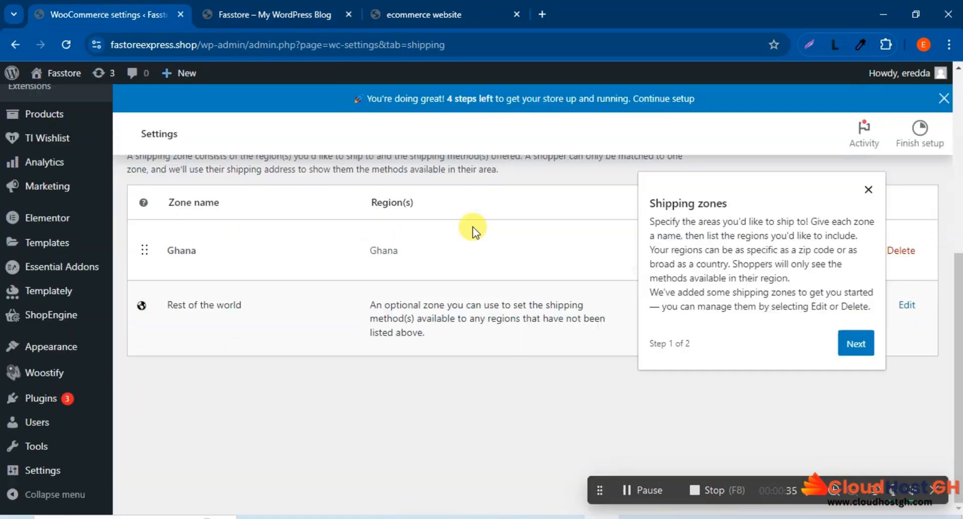
pyautogui.click(869, 189)
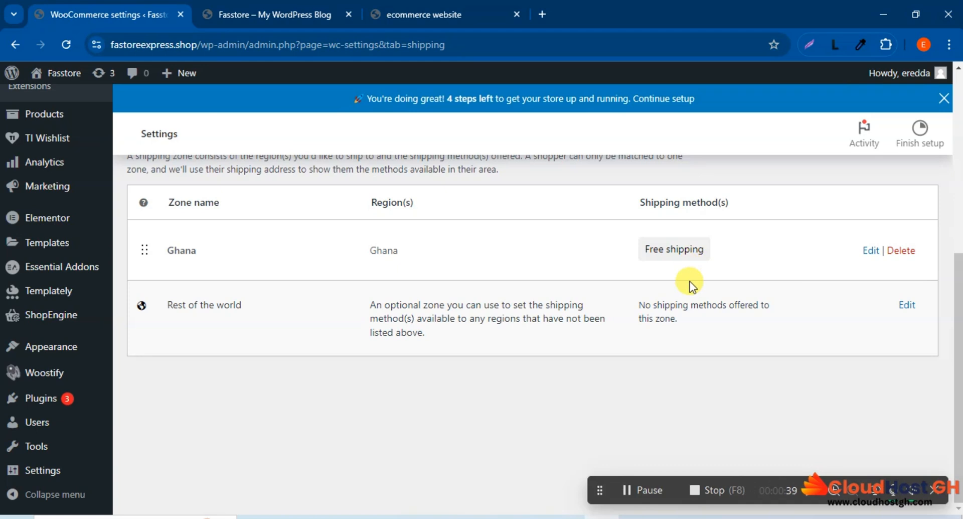
# Step: Examine the shipping settings page and its list of zones, regions and shipping methods
pyautogui.scroll(5, 690, 281)
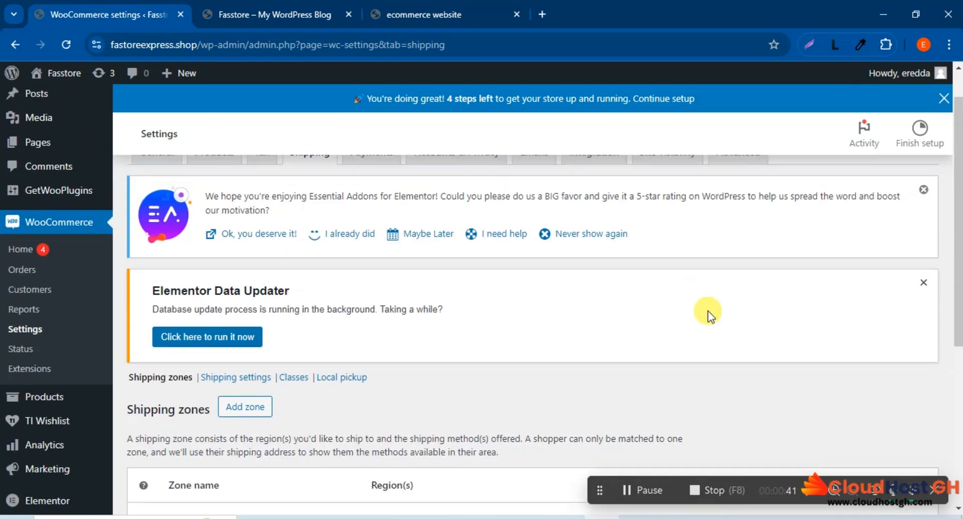
pyautogui.scroll(1, 704, 310)
pyautogui.scroll(-4, 703, 309)
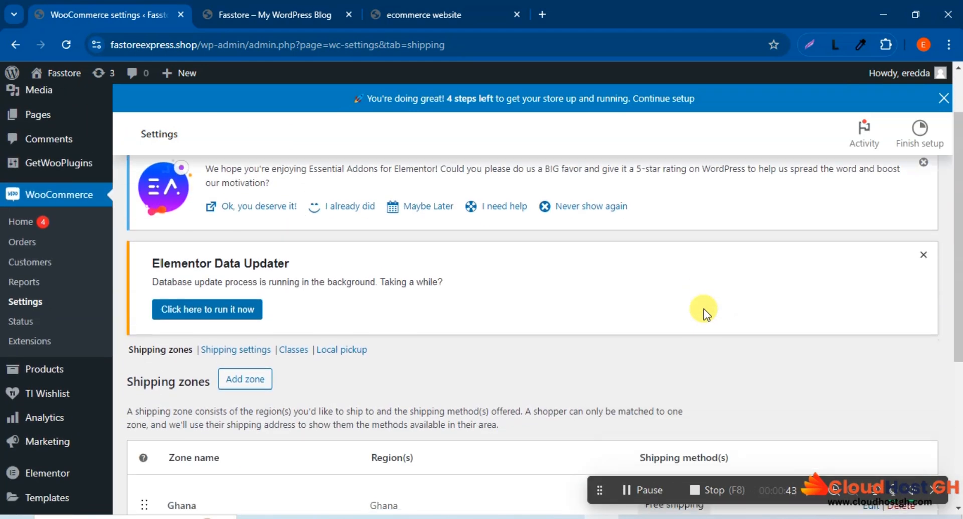
pyautogui.scroll(-3, 703, 308)
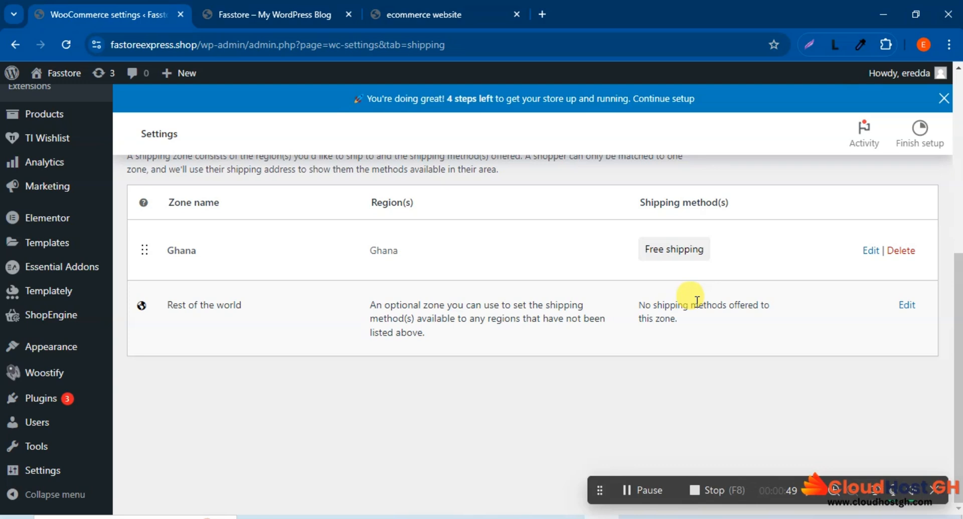
pyautogui.scroll(6, 640, 294)
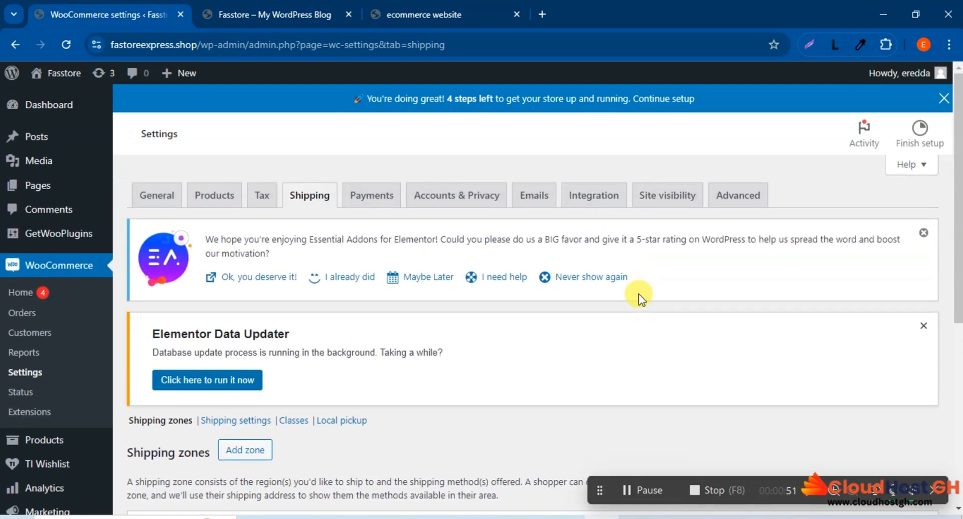
pyautogui.scroll(-5, 639, 294)
pyautogui.scroll(3, 639, 293)
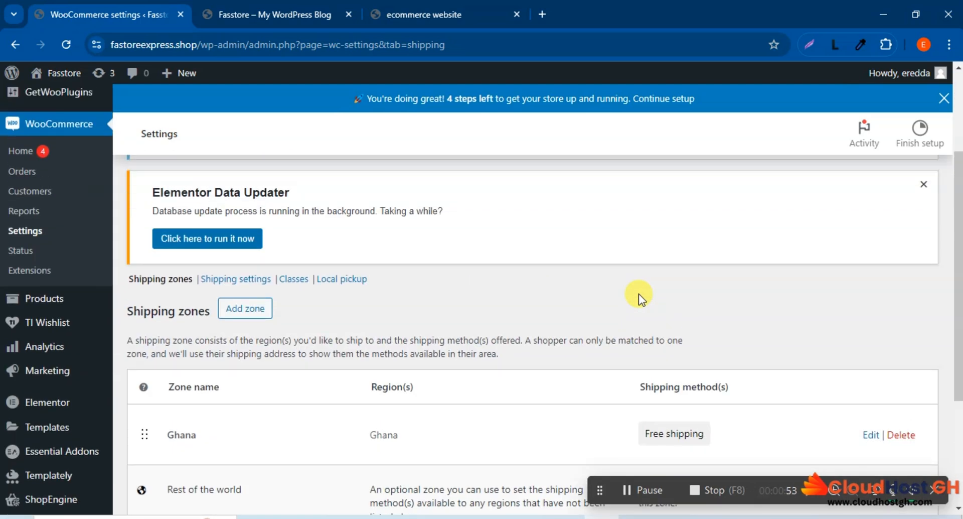
pyautogui.scroll(-4, 639, 294)
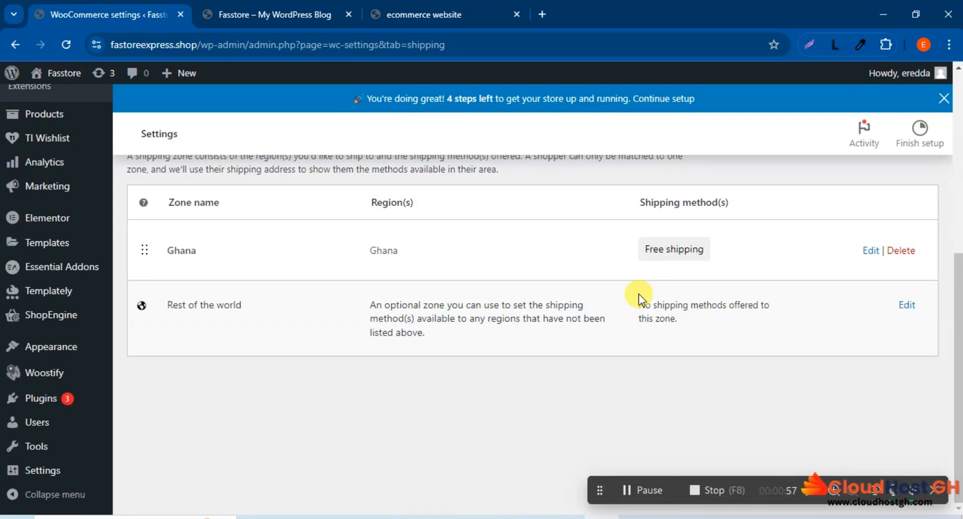
# Step: Delete the Ghana shipping zone and confirm the deletion
pyautogui.click(635, 489)
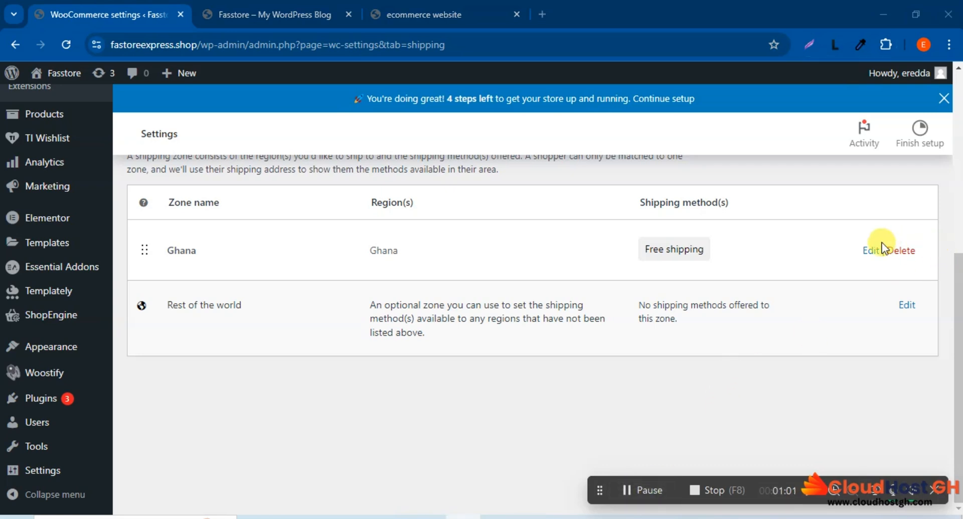
pyautogui.click(914, 254)
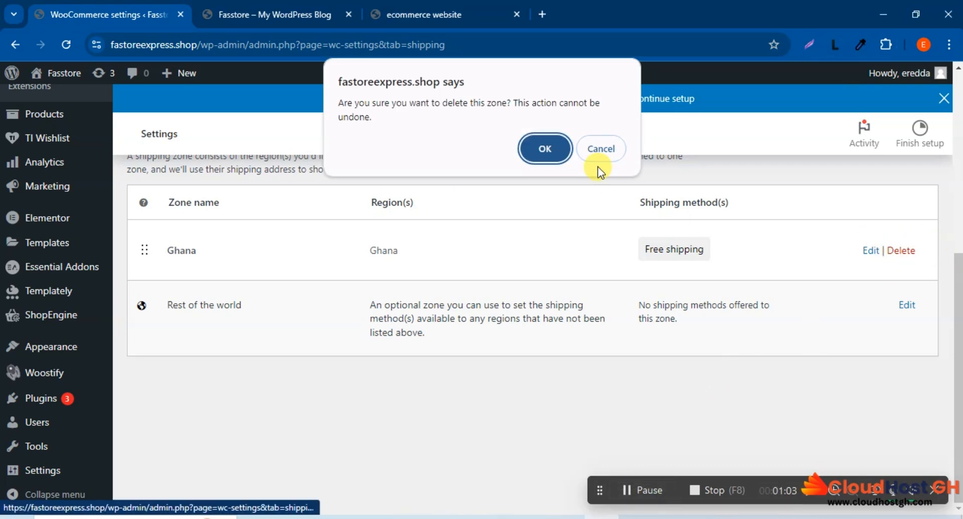
pyautogui.click(552, 150)
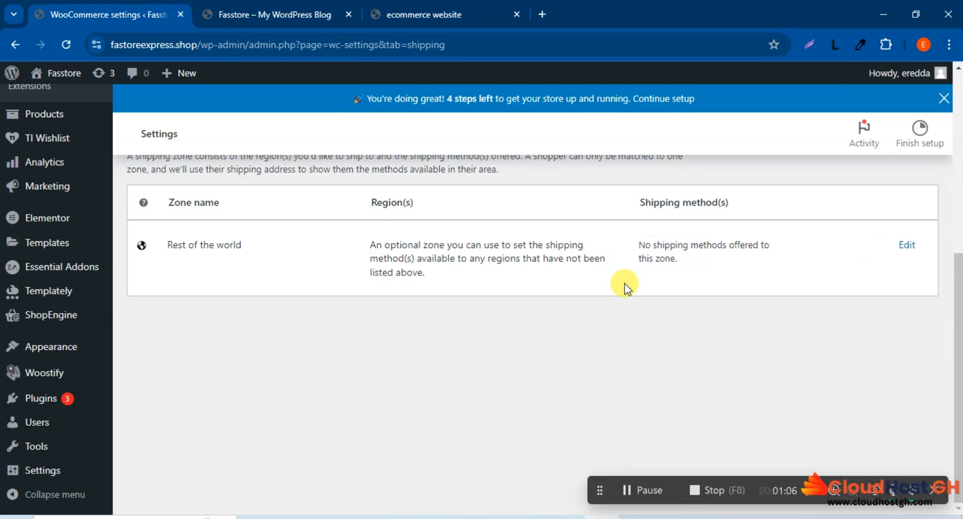
# Step: Start adding a new shipping zone from the shipping zones list
pyautogui.scroll(5, 396, 295)
pyautogui.scroll(-5, 478, 295)
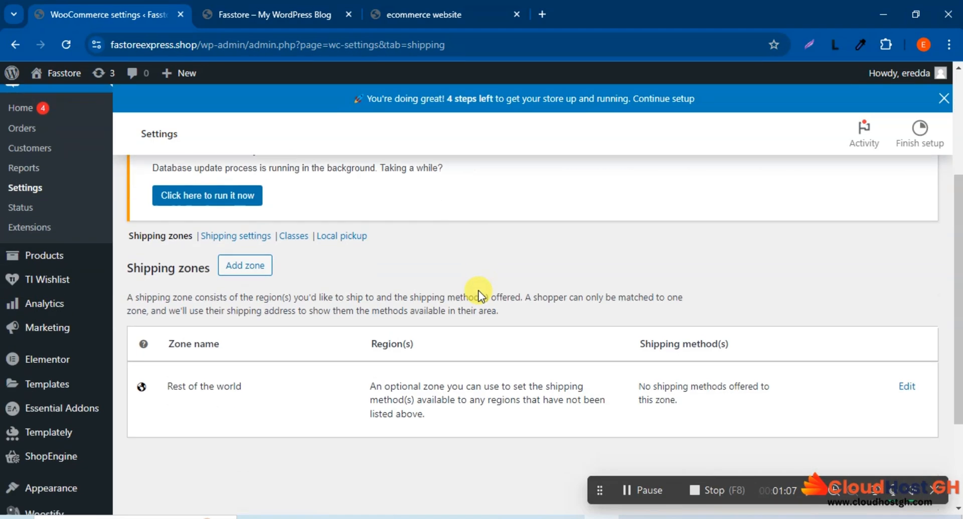
pyautogui.scroll(-4, 456, 291)
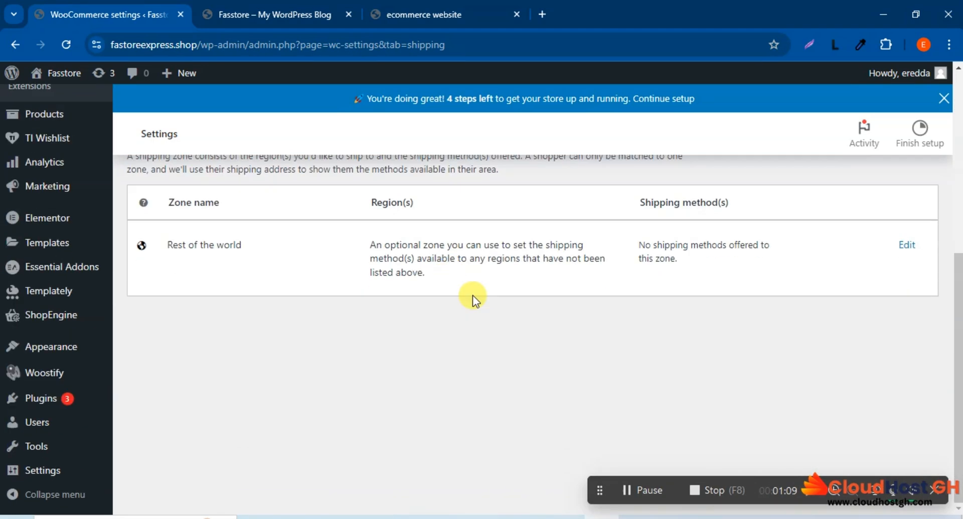
pyautogui.scroll(4, 473, 296)
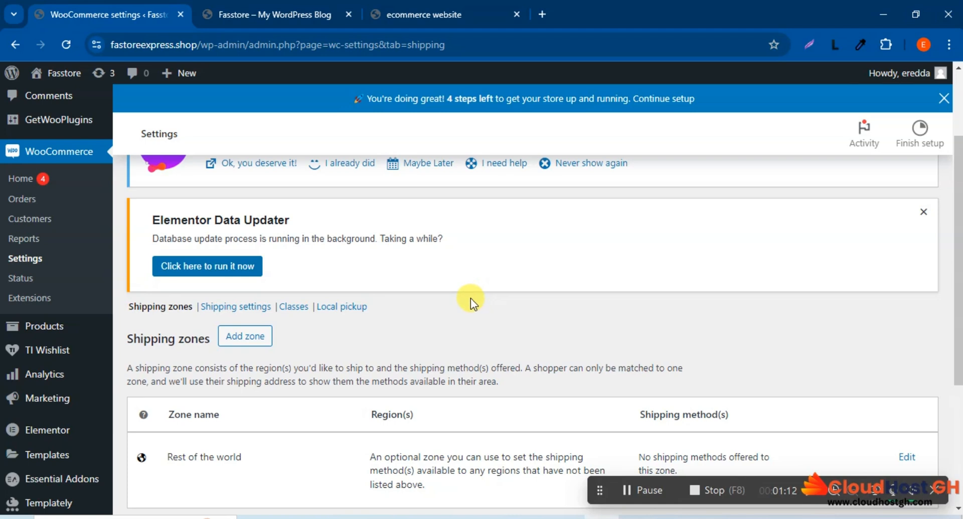
pyautogui.scroll(-3, 471, 298)
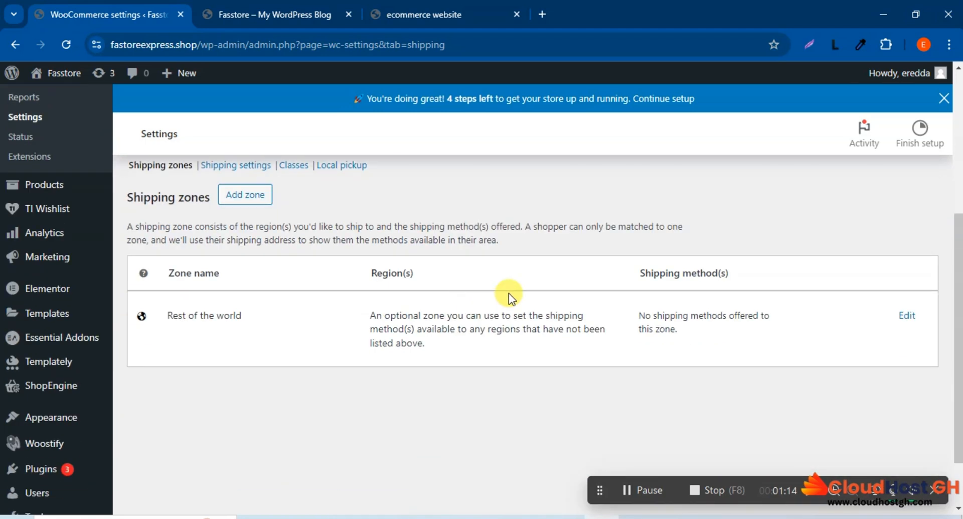
pyautogui.click(247, 200)
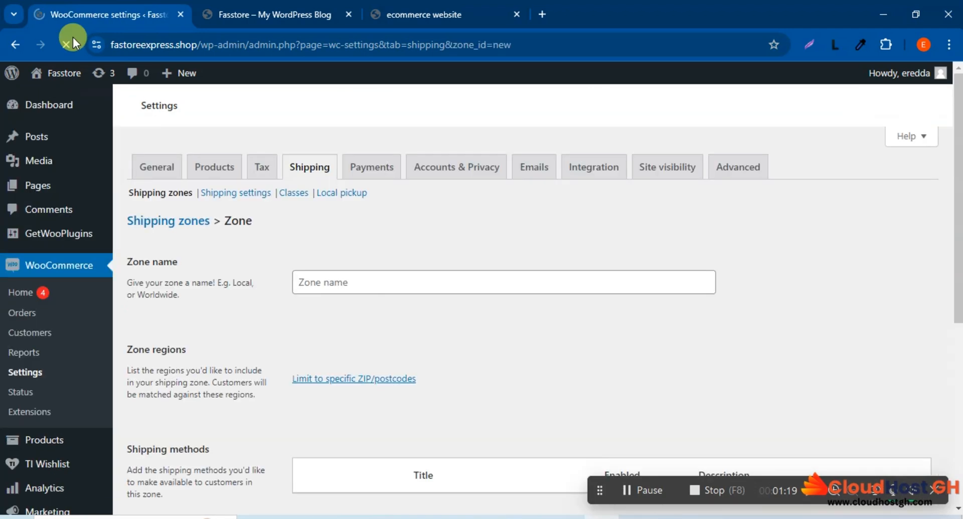
pyautogui.scroll(-4, 351, 295)
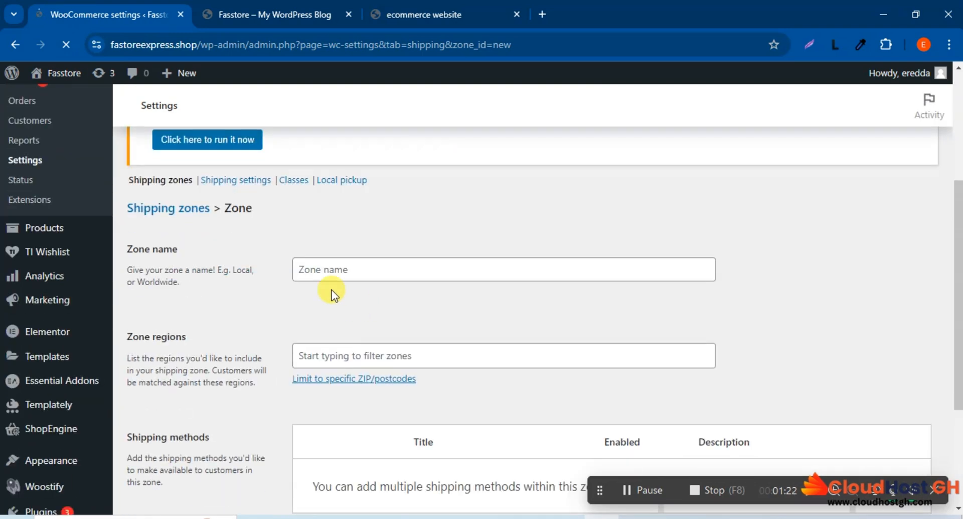
# Step: Try GhanaKumasi as the name of the new shipping zone
pyautogui.click(319, 270)
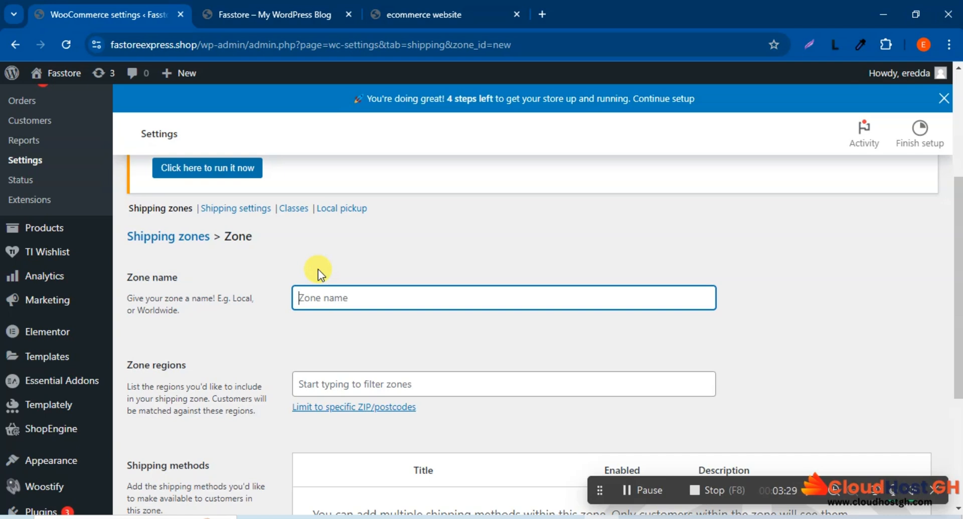
pyautogui.write('KJ')
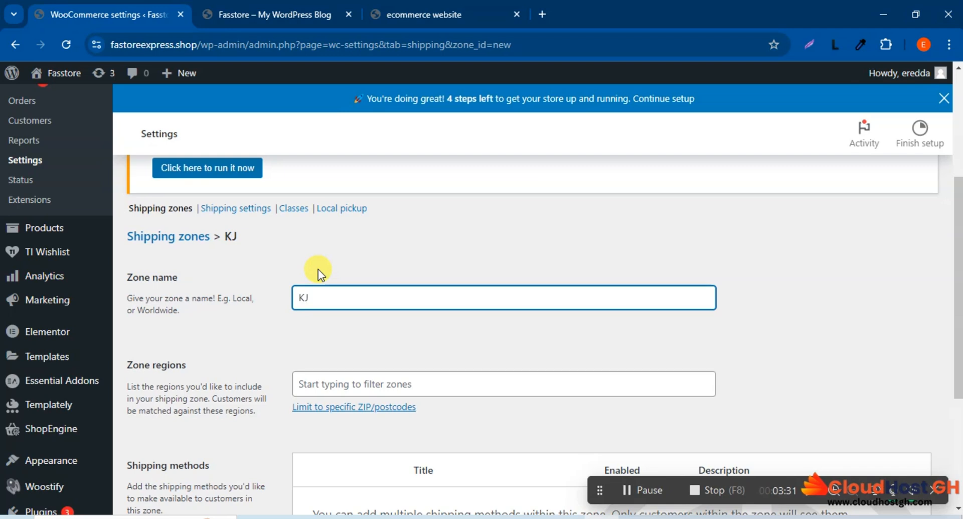
pyautogui.write('u')
pyautogui.press('BackSpace')
pyautogui.press('BackSpace')
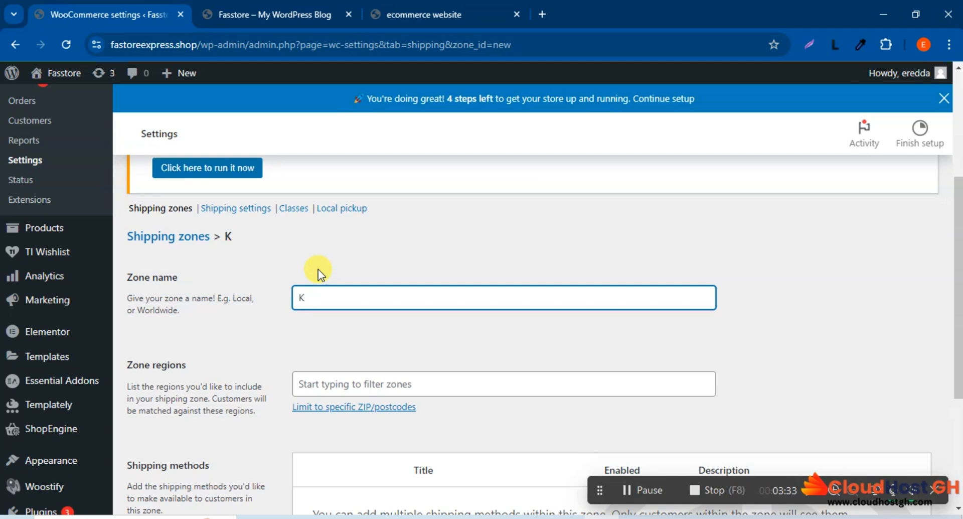
pyautogui.write('umasi')
pyautogui.scroll(-2, 422, 216)
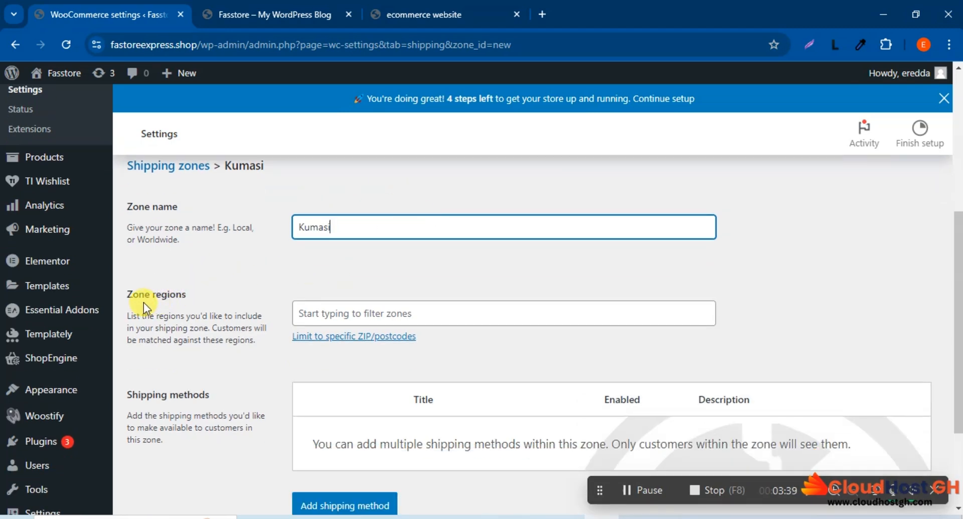
pyautogui.click(302, 224)
pyautogui.write('Gh')
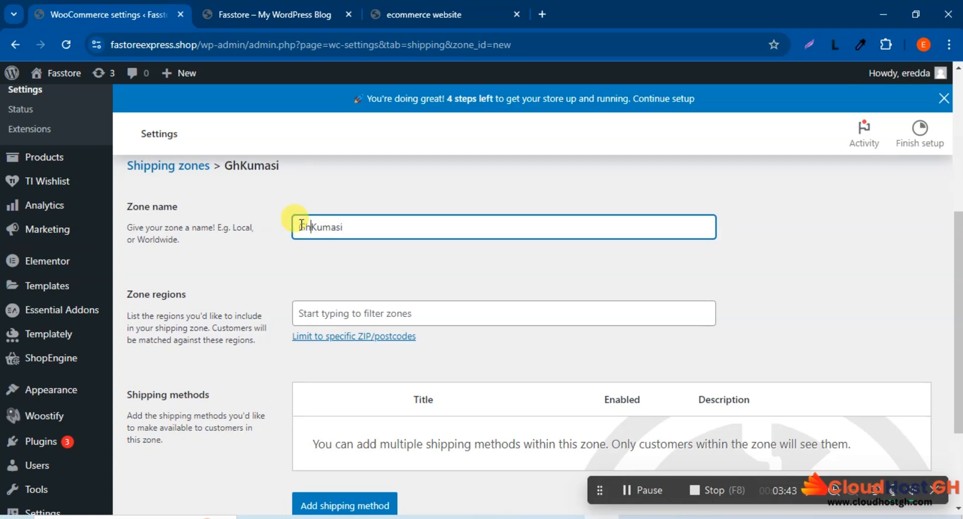
pyautogui.write('ana')
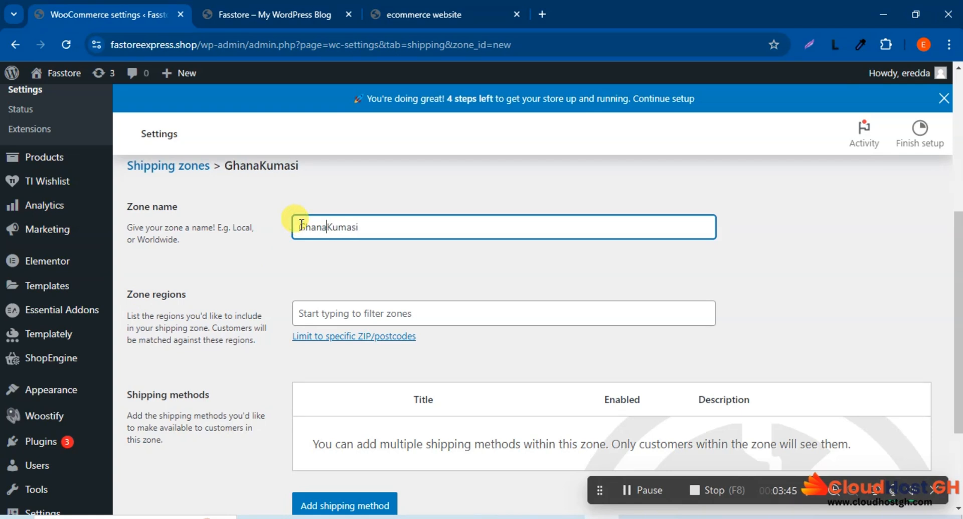
# Step: Name the new shipping zone "Fastore Zone", replacing the whole text in the zone name
pyautogui.moveTo(362, 226); pyautogui.dragTo(276, 230)
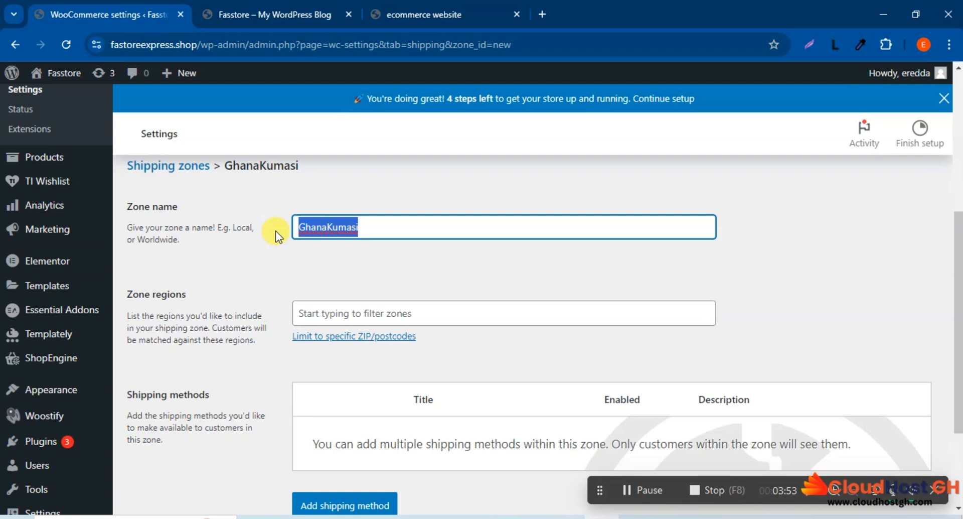
pyautogui.write('Fa')
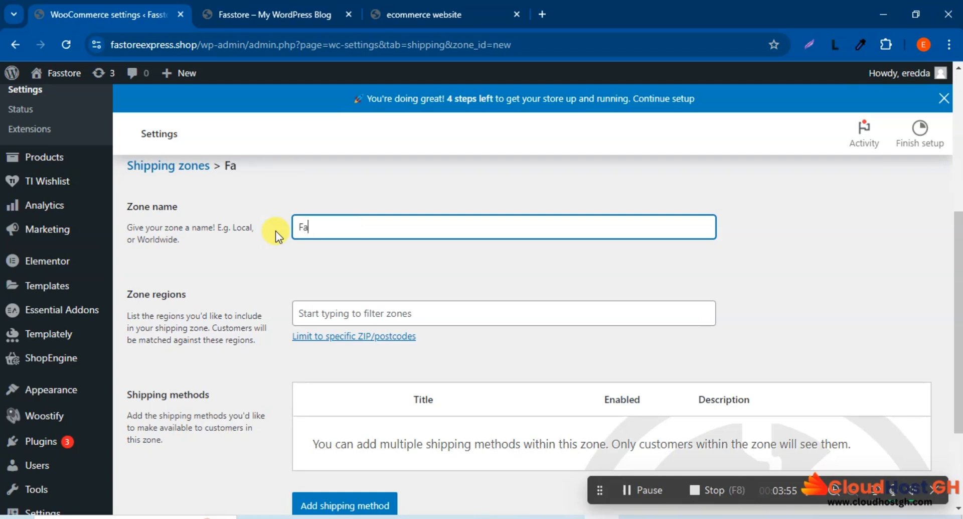
pyautogui.write('stsore')
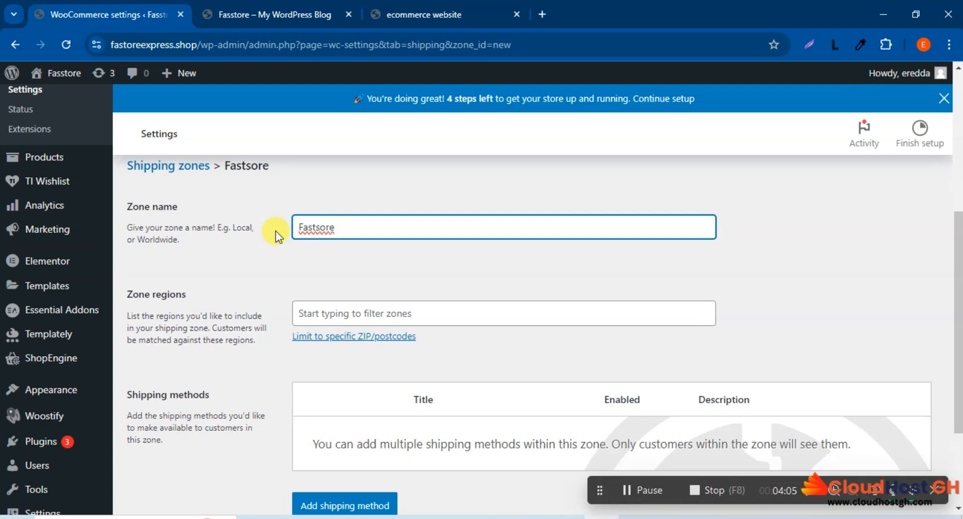
pyautogui.write(' Zoo')
pyautogui.press('BackSpace')
pyautogui.write('ne')
pyautogui.click(322, 226)
pyautogui.press('BackSpace')
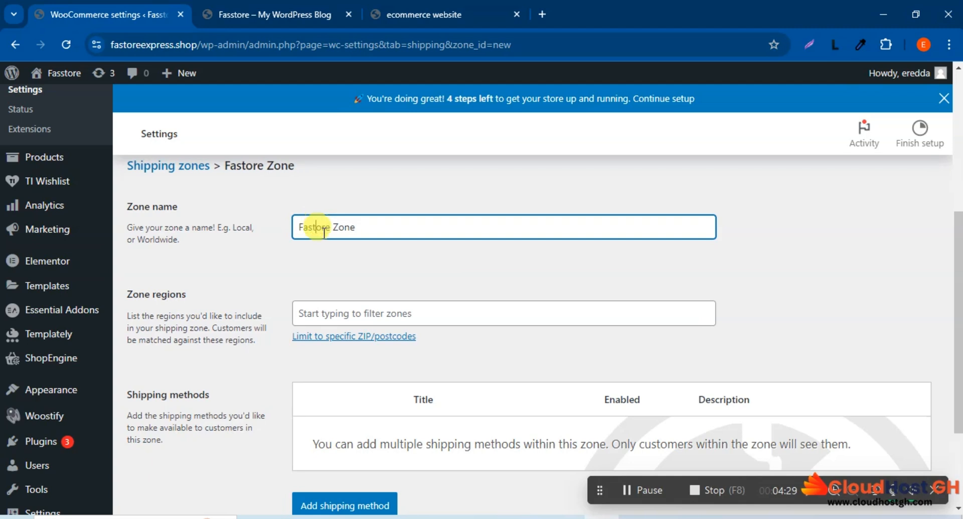
pyautogui.click(389, 256)
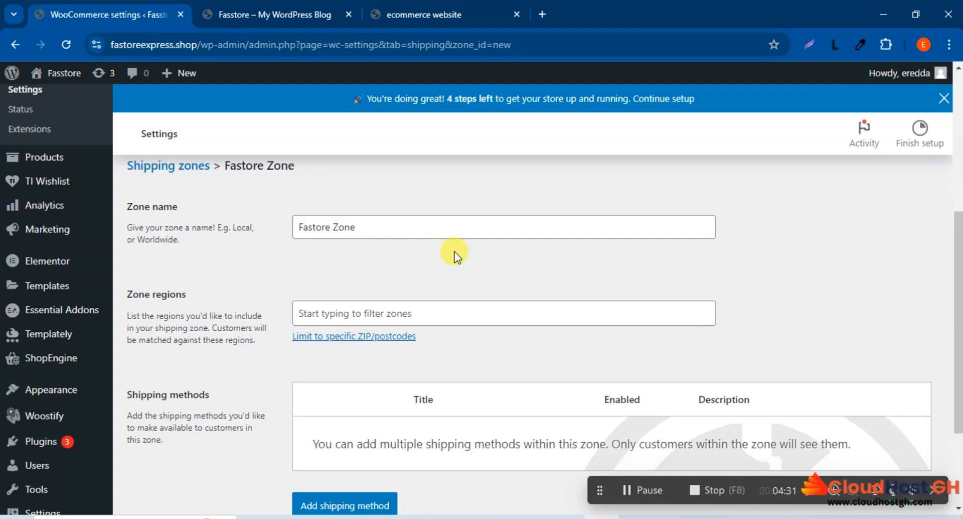
# Step: Filter the zone regions by Ghana and add "Ashanti, Ghana" as the zone's region
pyautogui.scroll(-1, 451, 252)
pyautogui.click(365, 245)
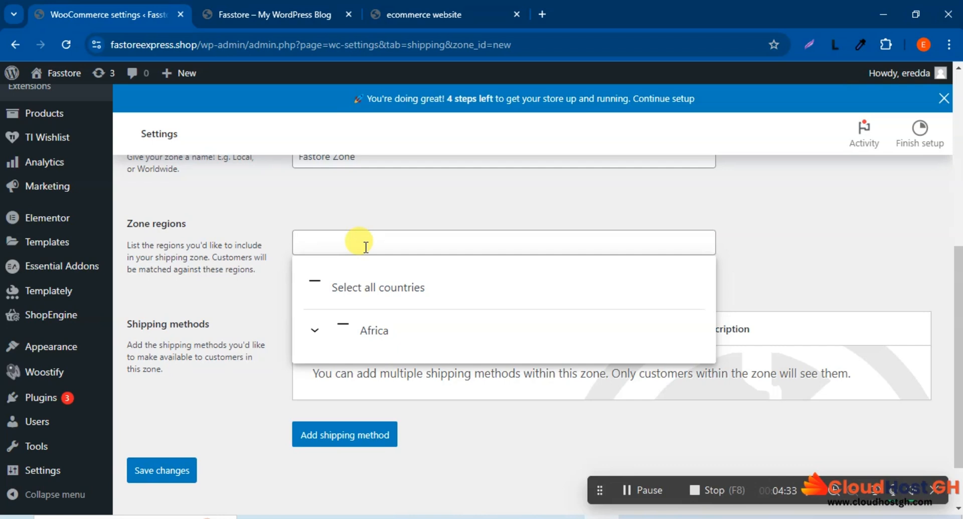
pyautogui.write('Ghana')
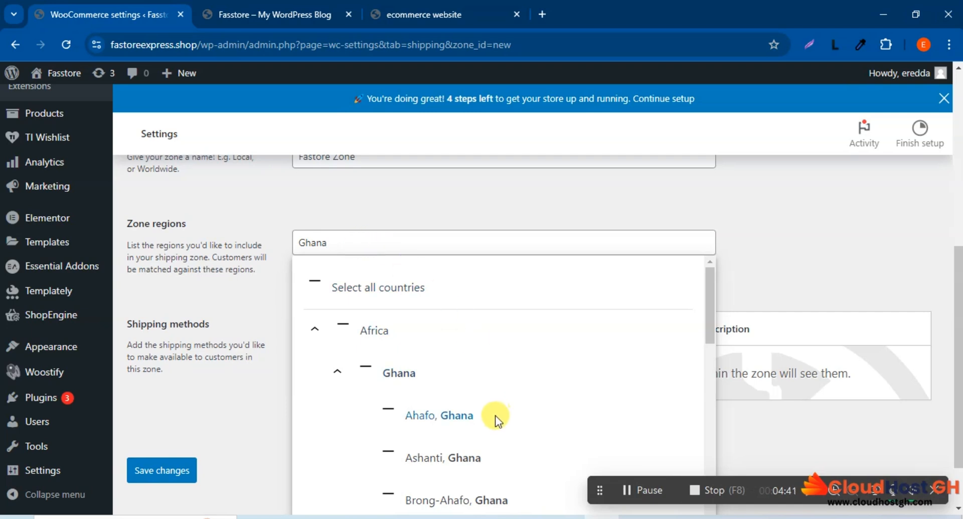
pyautogui.click(450, 457)
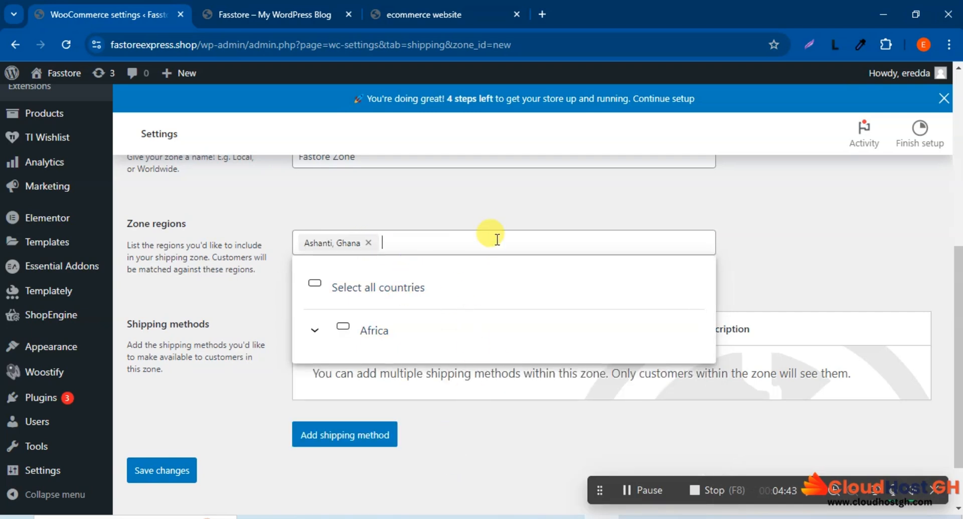
pyautogui.click(476, 210)
# Step: Add a shipping method of type Free shipping to the Fastore Zone and continue to its setup
pyautogui.scroll(3, 333, 190)
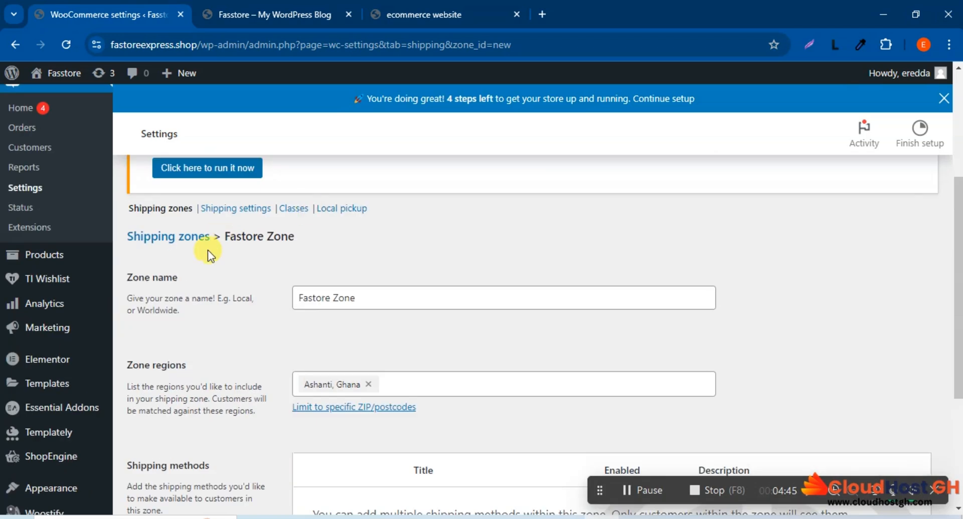
pyautogui.scroll(-1, 414, 295)
pyautogui.scroll(-1, 422, 294)
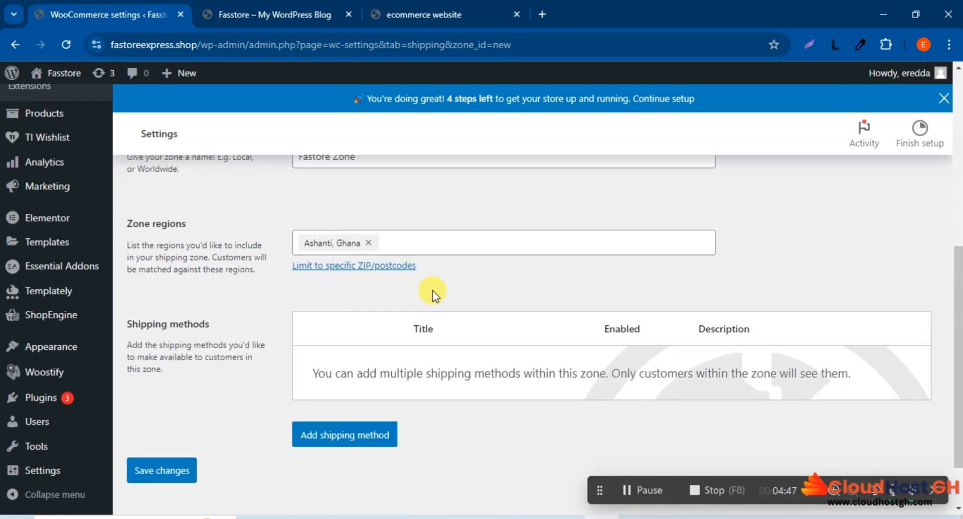
pyautogui.scroll(-1, 430, 286)
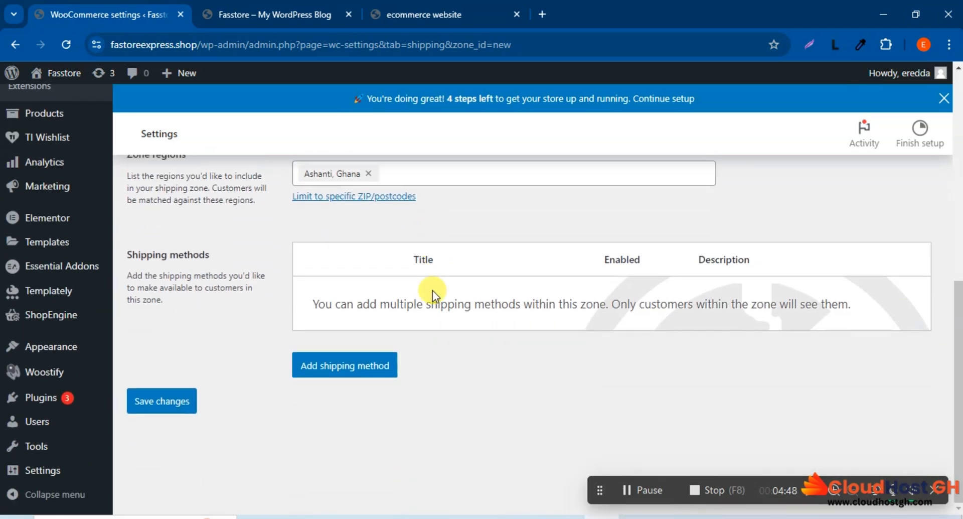
pyautogui.click(369, 366)
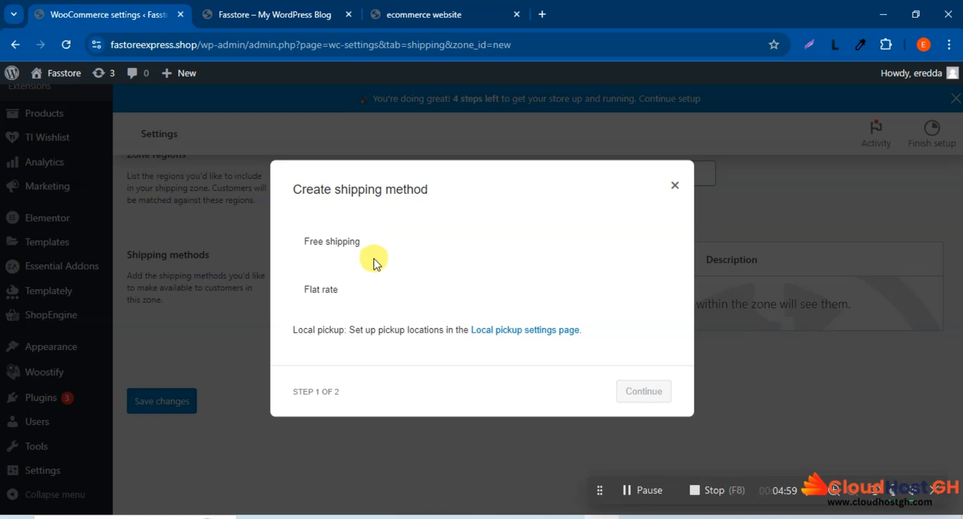
pyautogui.click(333, 243)
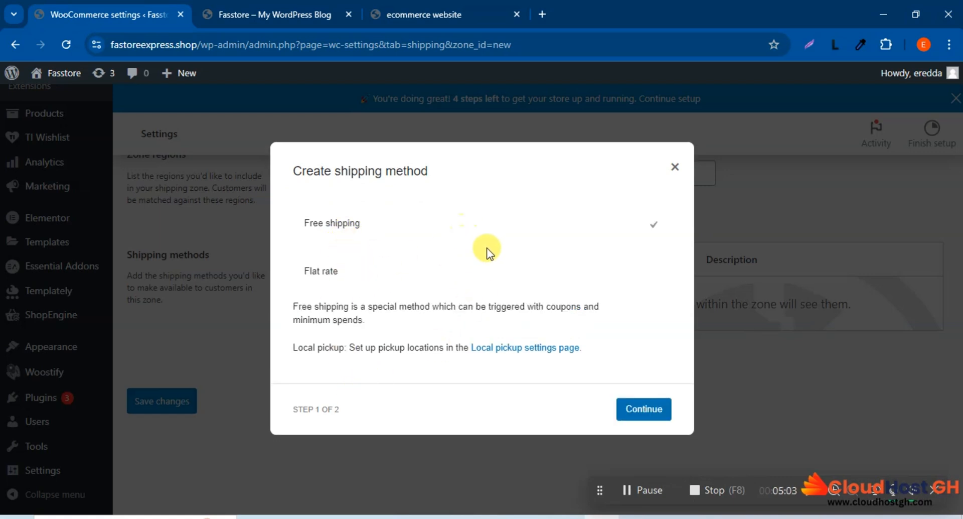
pyautogui.click(645, 412)
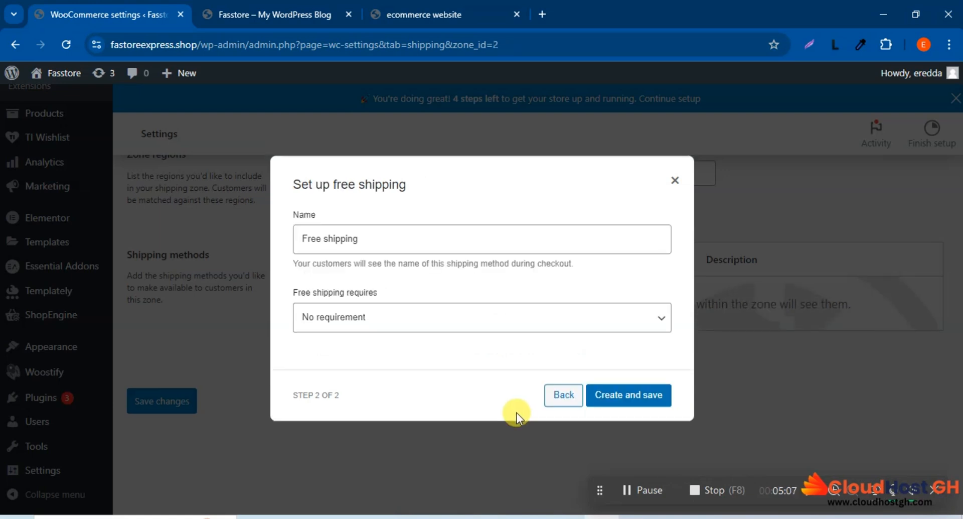
# Step: Require a minimum order amount of 500 for free shipping, apply the rule before coupon discount, and save the method
pyautogui.click(395, 327)
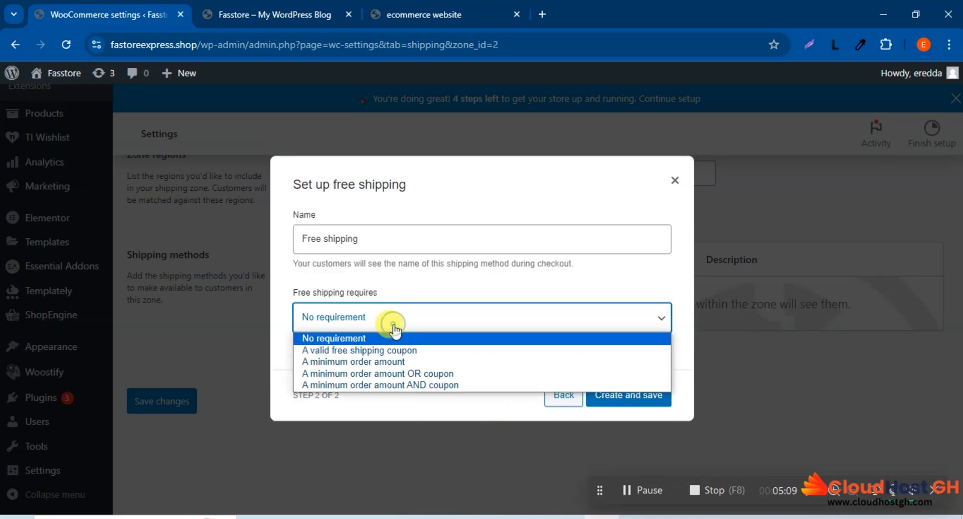
pyautogui.click(470, 223)
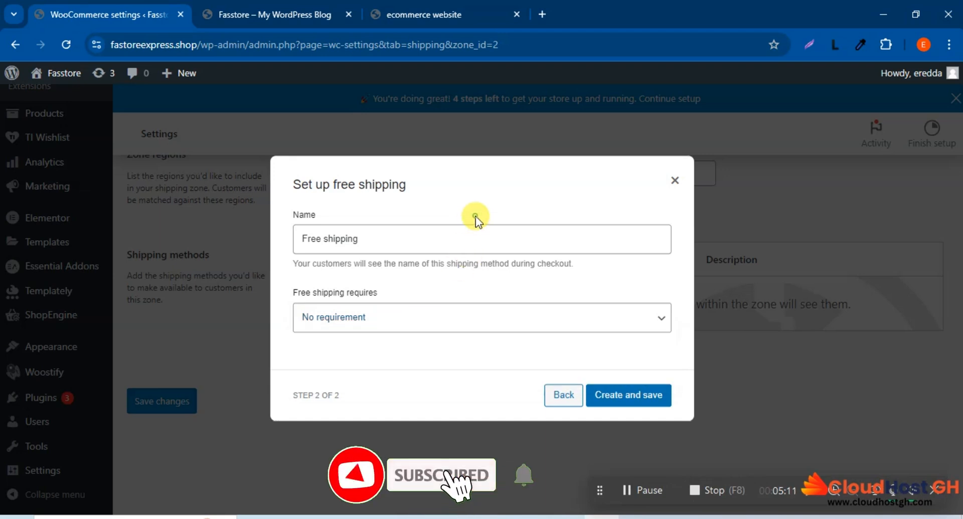
pyautogui.click(387, 313)
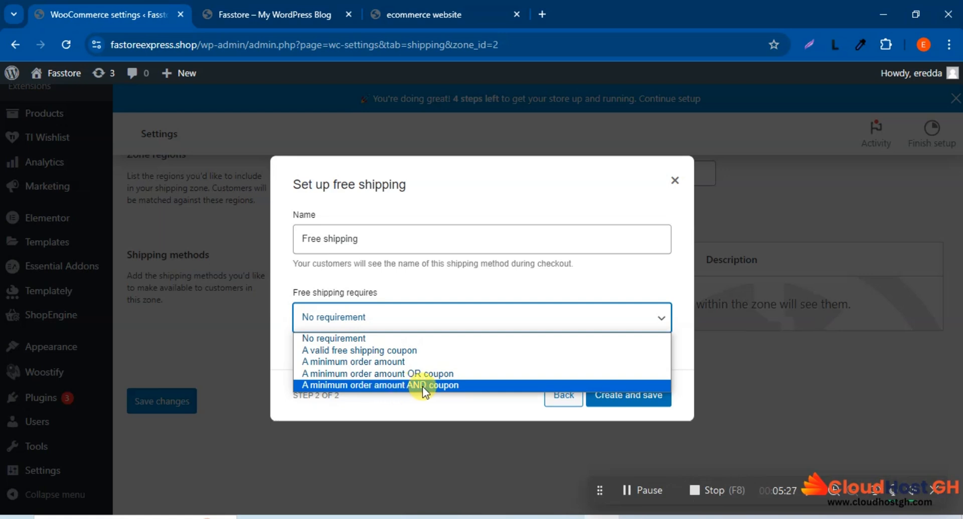
pyautogui.click(349, 361)
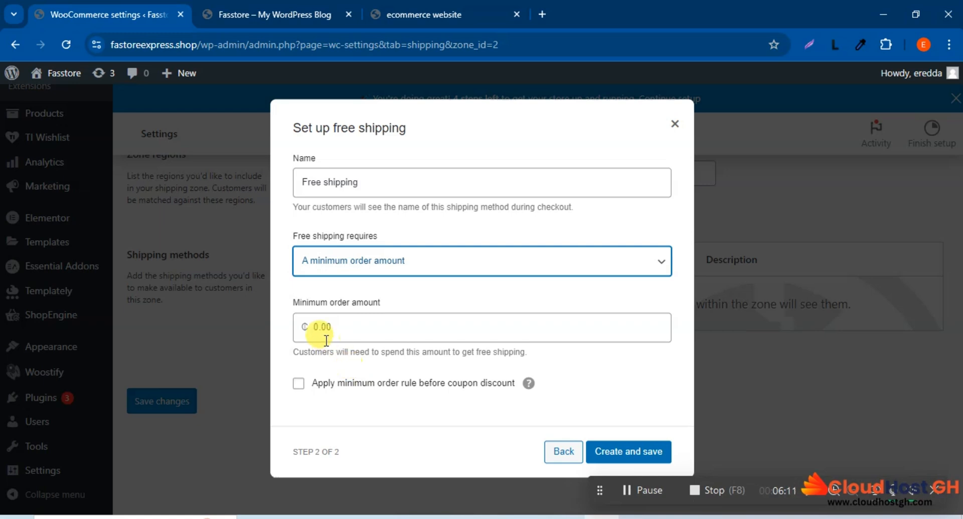
pyautogui.moveTo(318, 326); pyautogui.dragTo(329, 330)
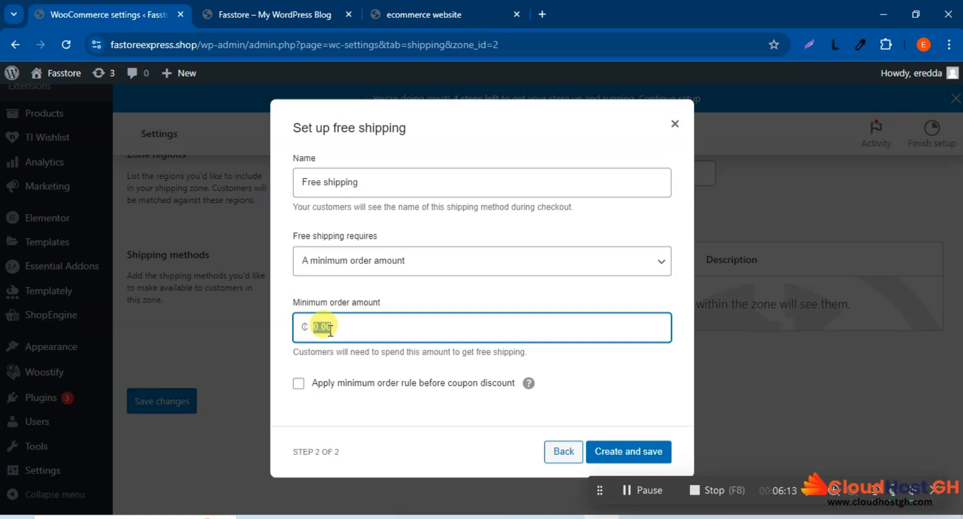
pyautogui.write('500')
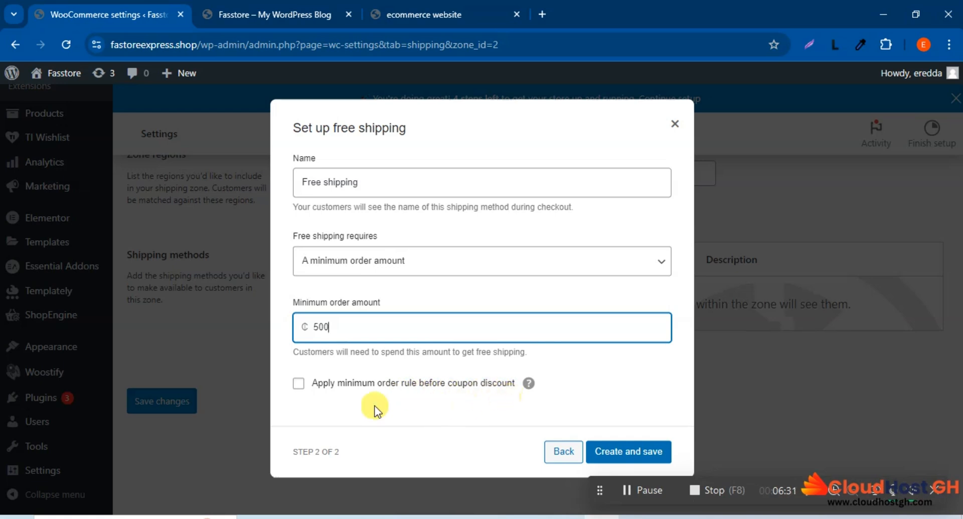
pyautogui.click(297, 383)
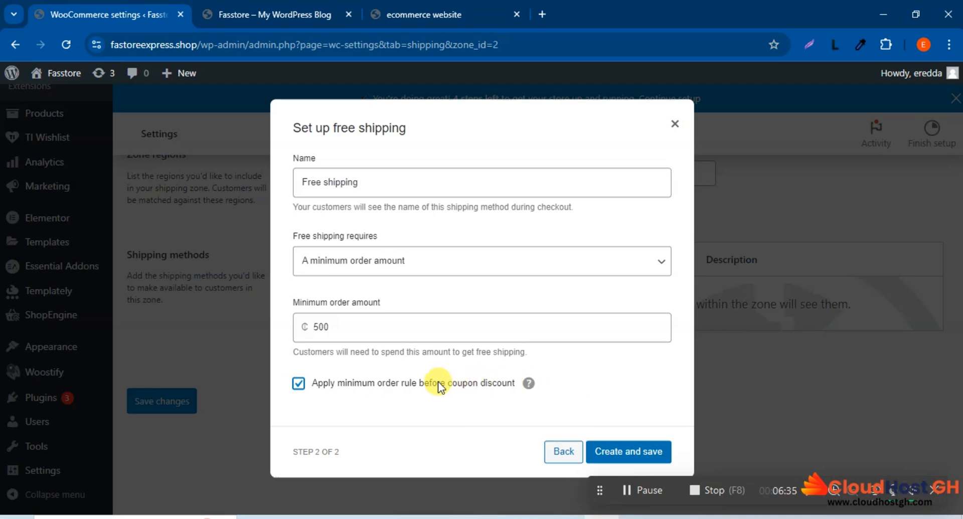
pyautogui.click(625, 454)
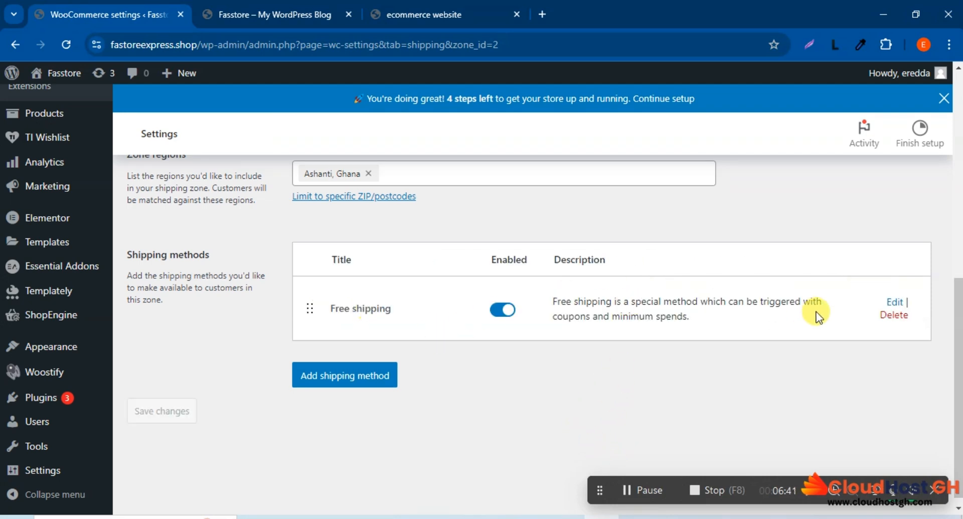
# Step: Go to the local pickup settings from the shipping method creation dialog and enable local pickup
pyautogui.click(350, 377)
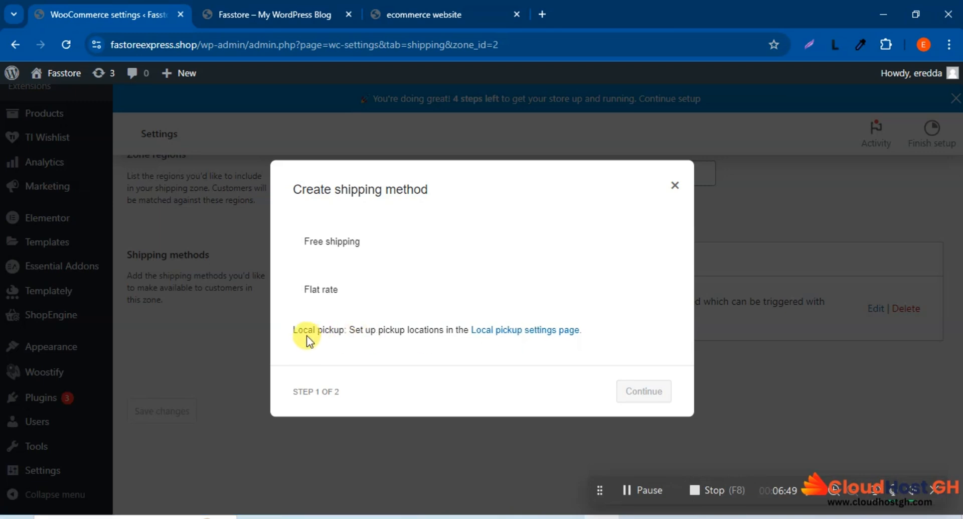
pyautogui.click(534, 331)
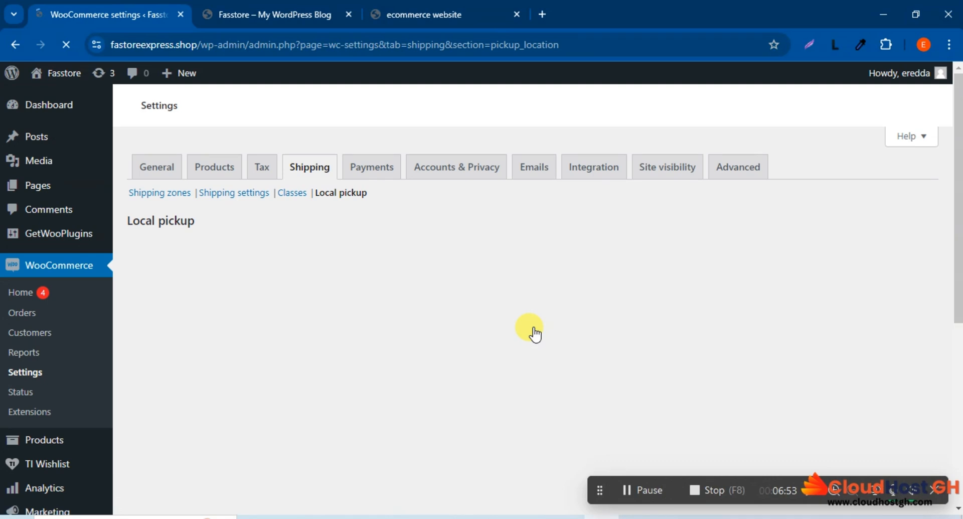
pyautogui.scroll(-5, 640, 351)
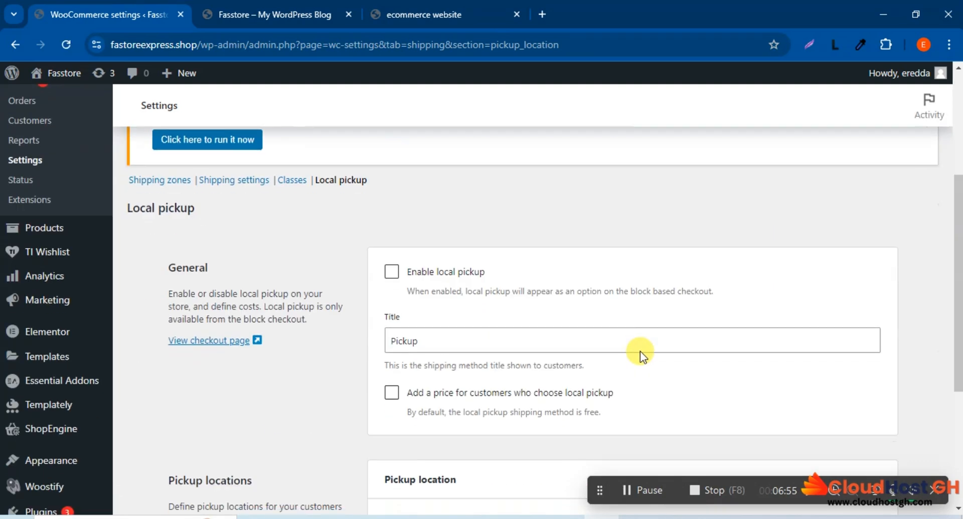
pyautogui.scroll(-1, 640, 351)
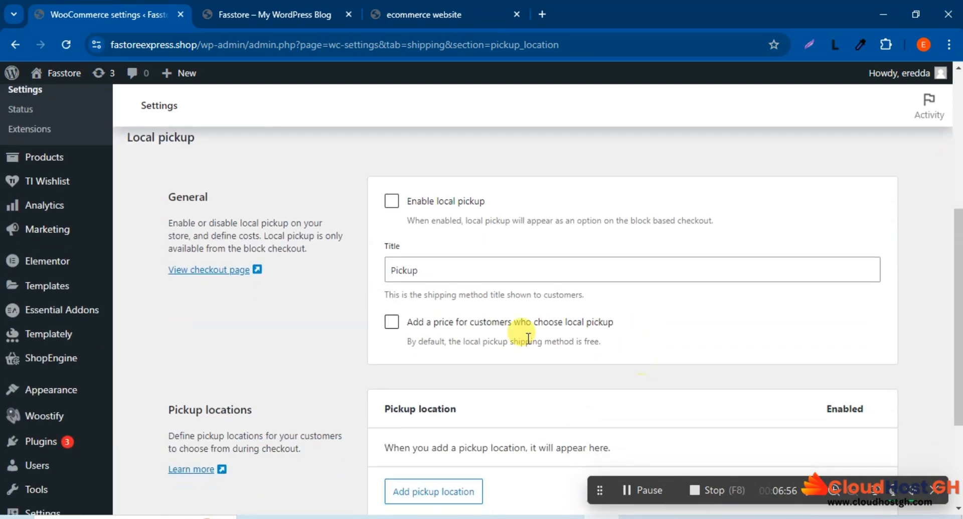
pyautogui.click(392, 203)
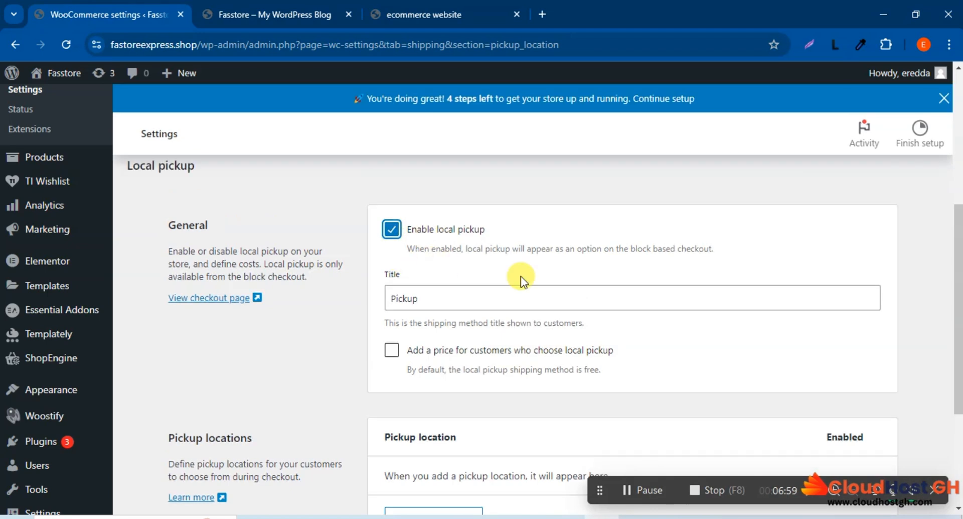
pyautogui.scroll(-1, 536, 282)
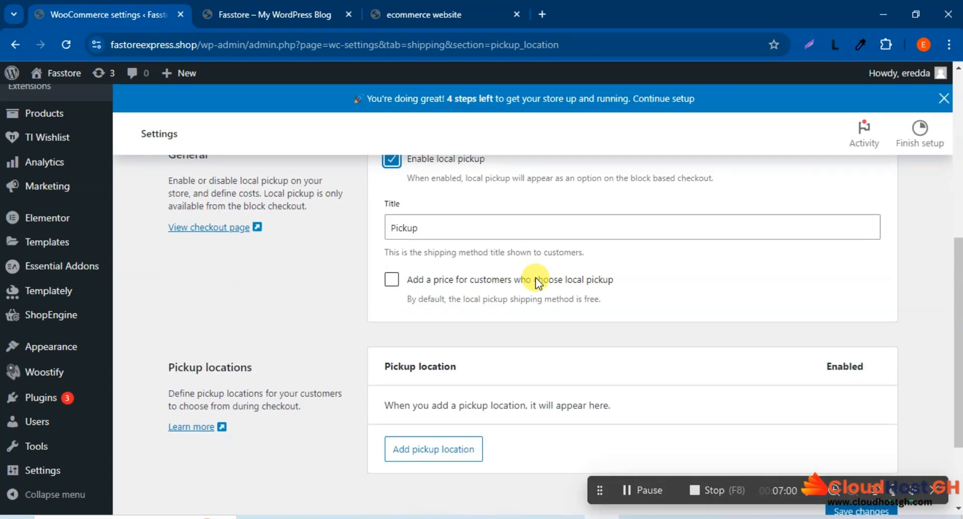
pyautogui.click(387, 227)
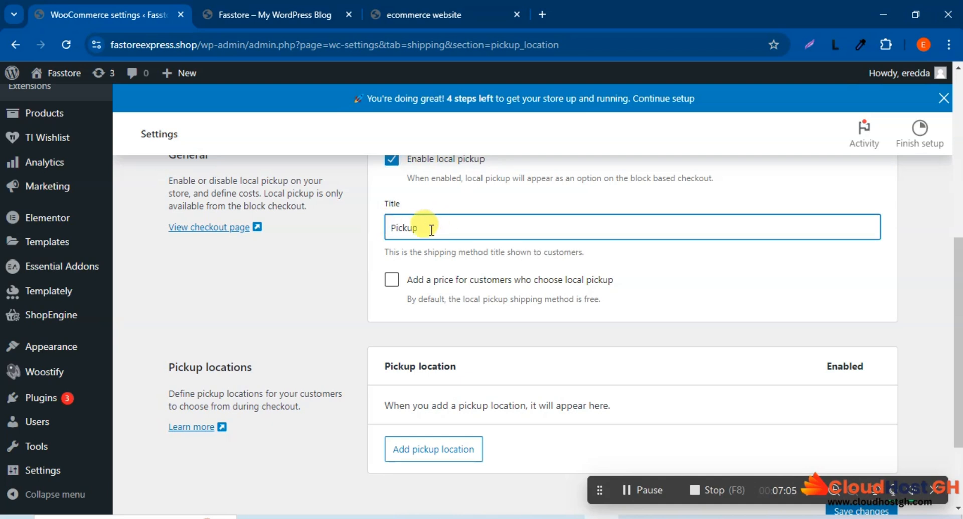
pyautogui.scroll(1, 442, 231)
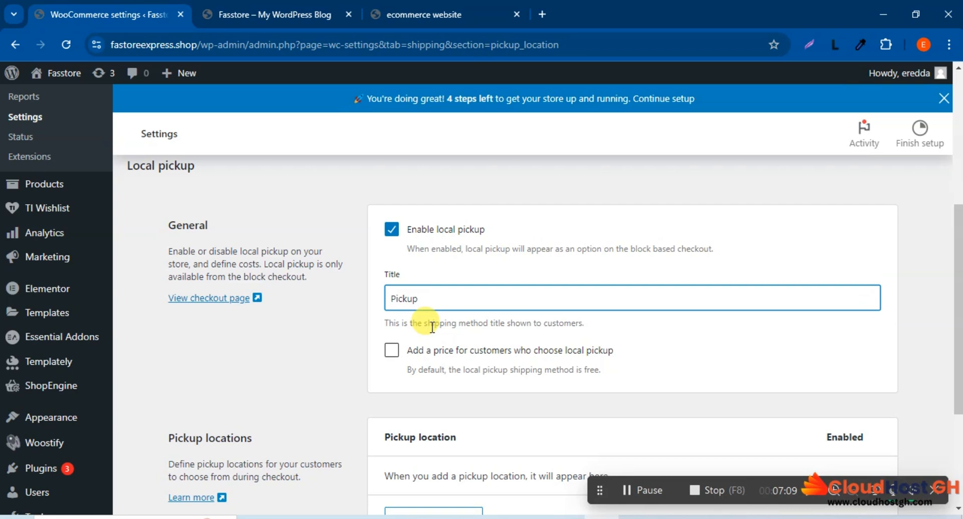
pyautogui.write('Loca')
pyautogui.press('BackSpace')
pyautogui.press('BackSpace')
pyautogui.press('BackSpace')
pyautogui.press('BackSpace')
# Step: Add a price for customers who choose local pickup and set its cost to 0
pyautogui.scroll(-1, 595, 312)
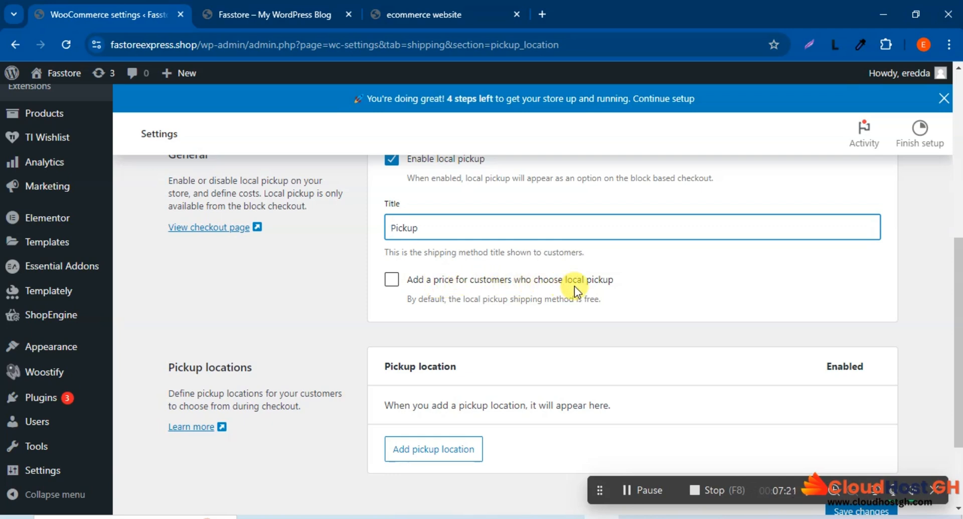
pyautogui.click(390, 278)
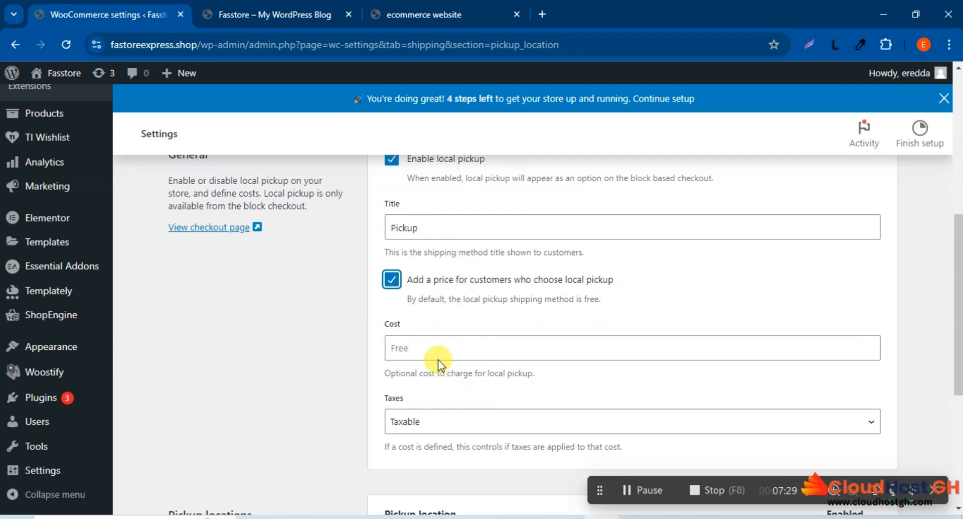
pyautogui.click(422, 345)
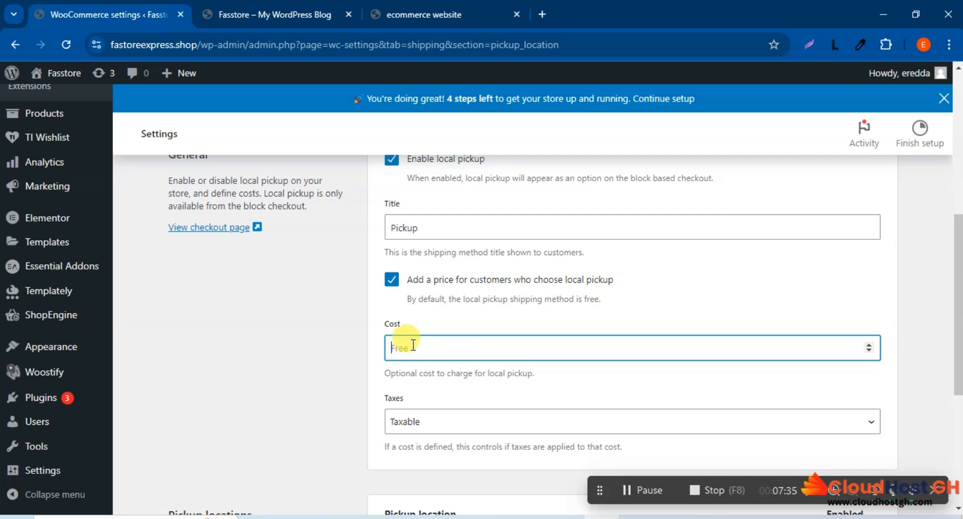
pyautogui.write('0')
# Step: Start adding a new pickup location and look through the fields of its form
pyautogui.scroll(-3, 456, 348)
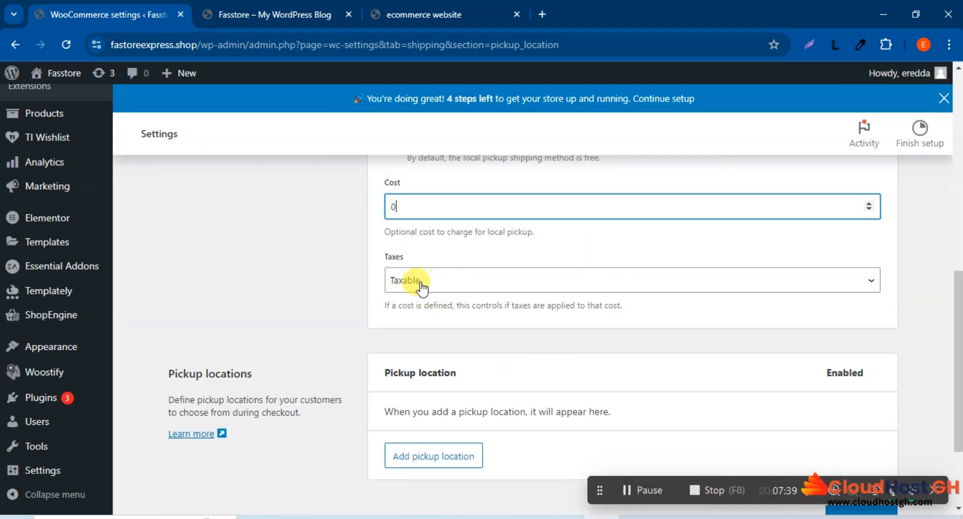
pyautogui.scroll(-1, 529, 300)
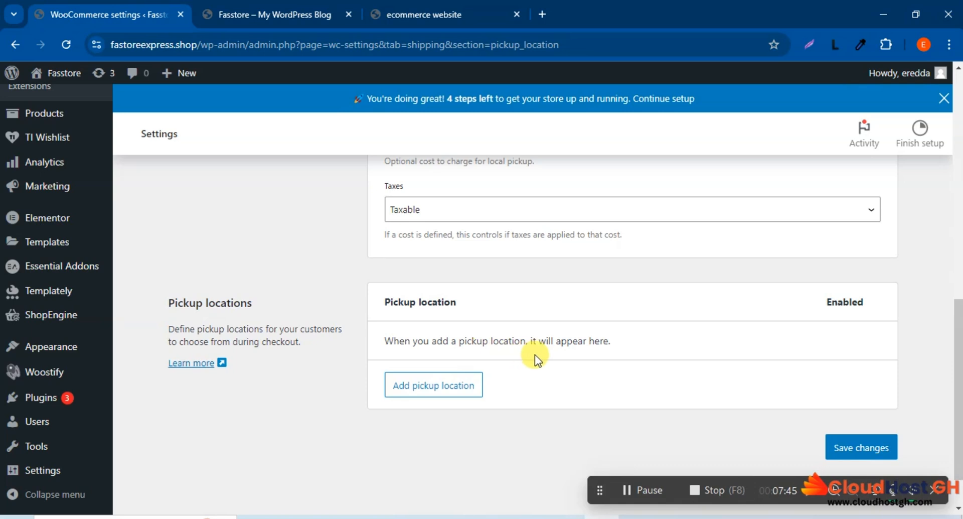
pyautogui.click(432, 388)
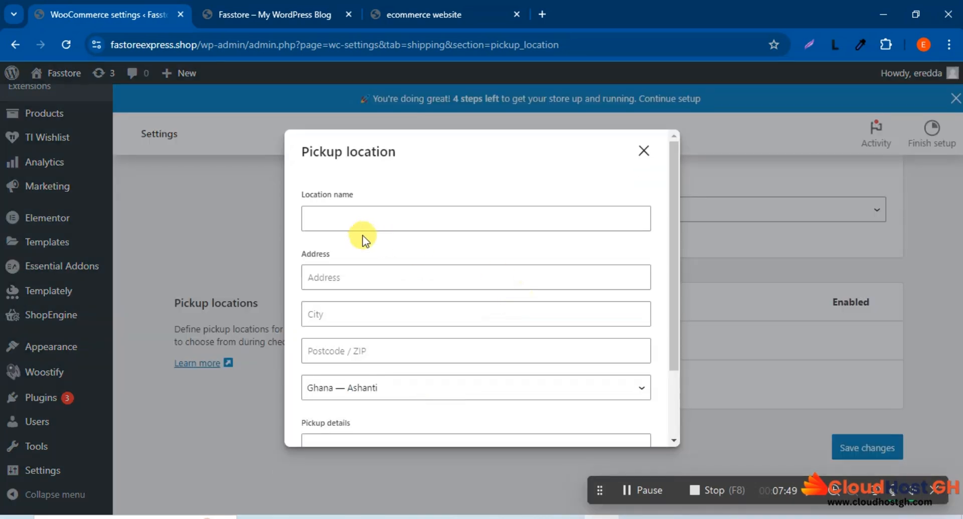
pyautogui.scroll(-2, 437, 321)
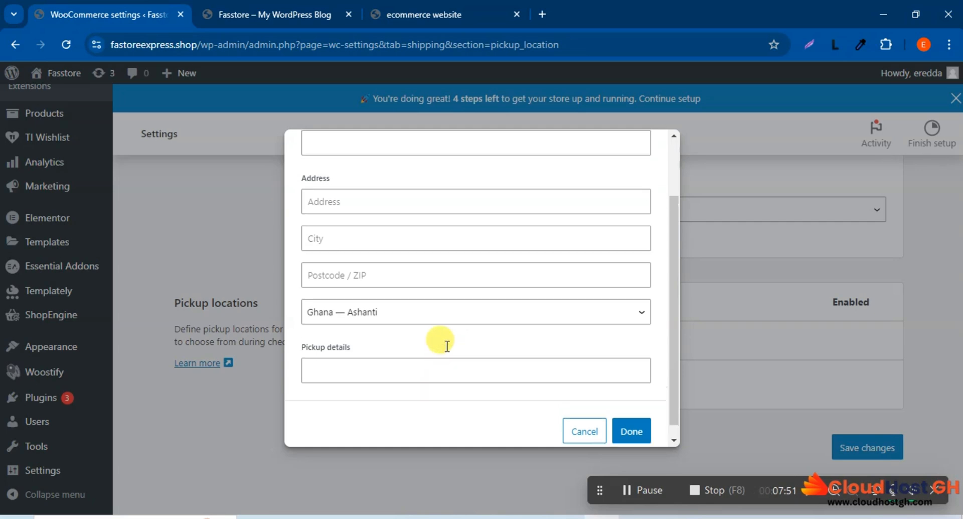
pyautogui.scroll(3, 446, 342)
pyautogui.scroll(-2, 446, 345)
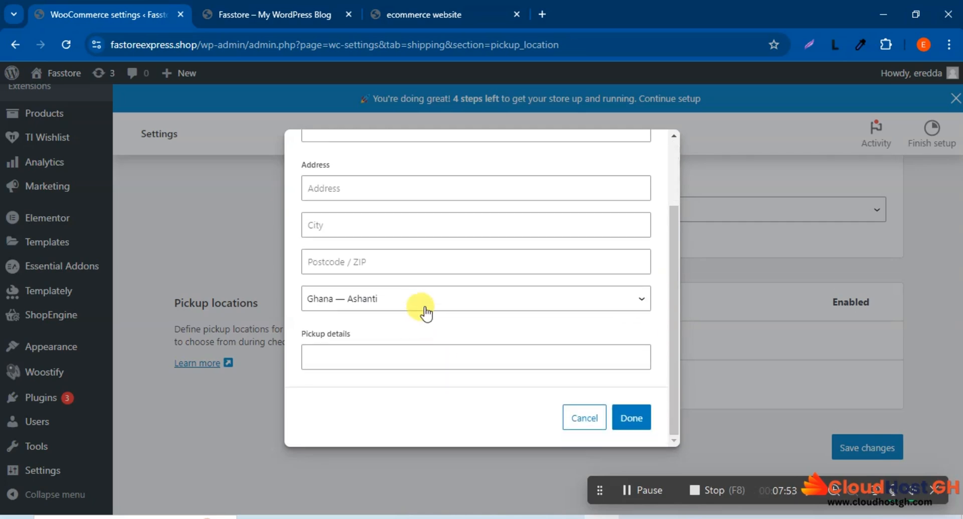
pyautogui.click(427, 354)
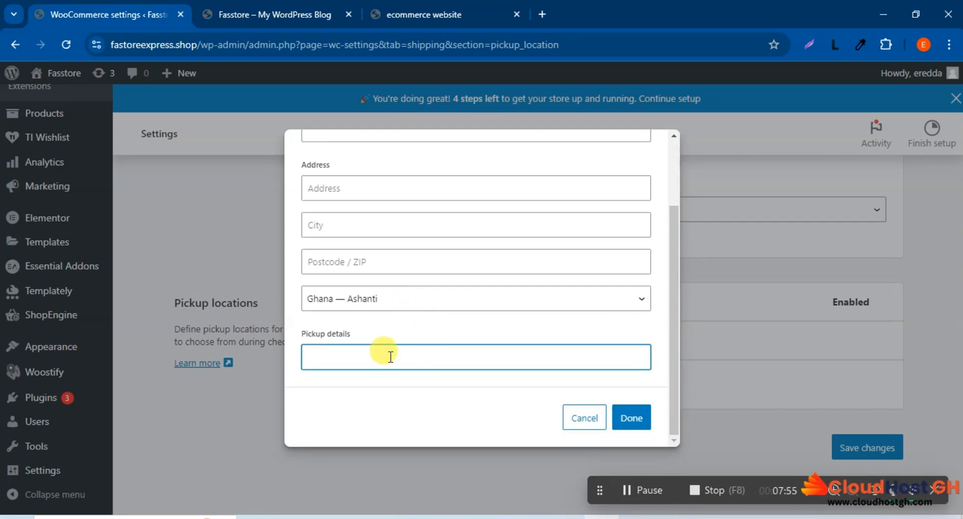
pyautogui.scroll(1, 465, 345)
pyautogui.scroll(2, 462, 341)
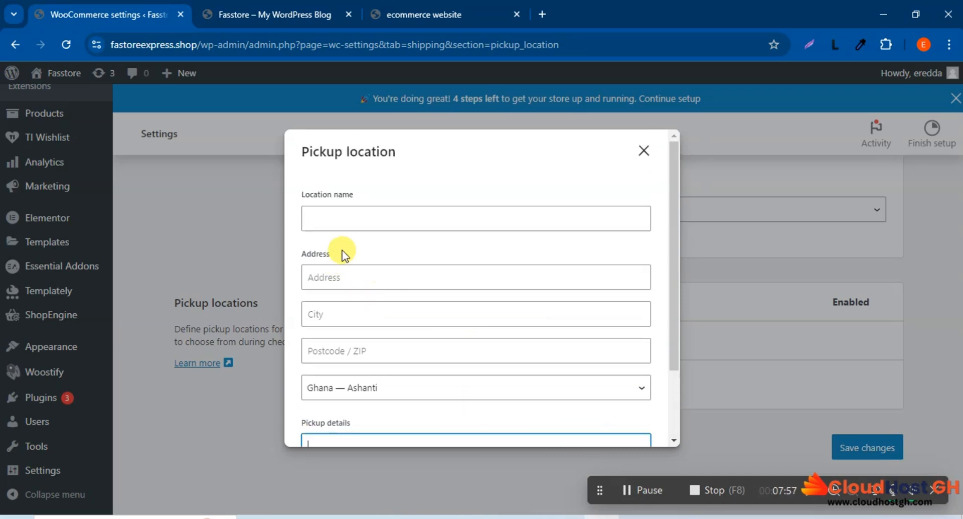
# Step: Name the new pickup location Bantama and fill in its street address
pyautogui.click(342, 216)
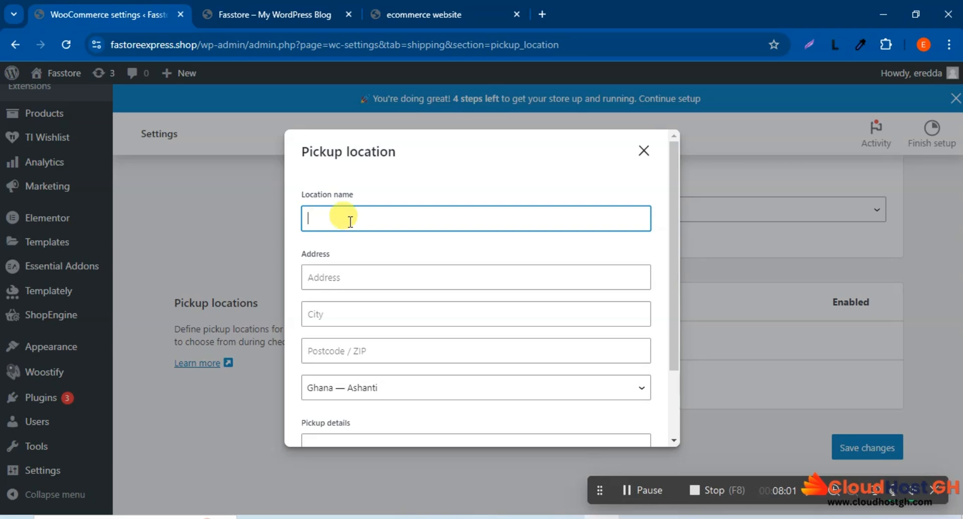
pyautogui.click(346, 220)
pyautogui.write('ma')
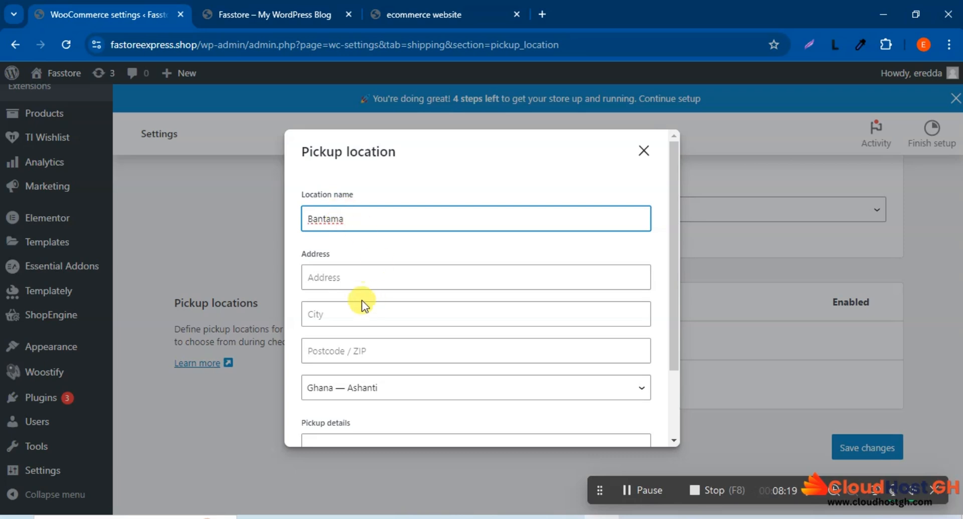
pyautogui.click(335, 277)
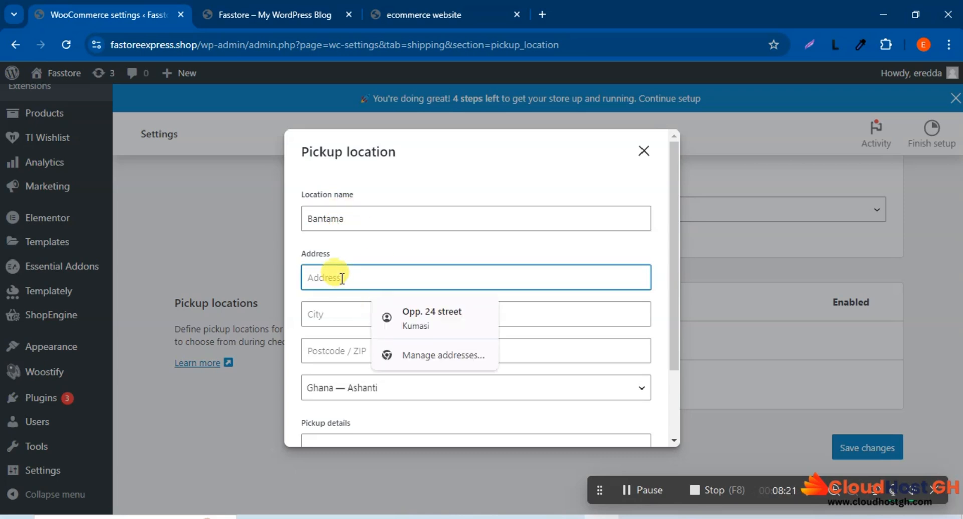
pyautogui.write('Opp')
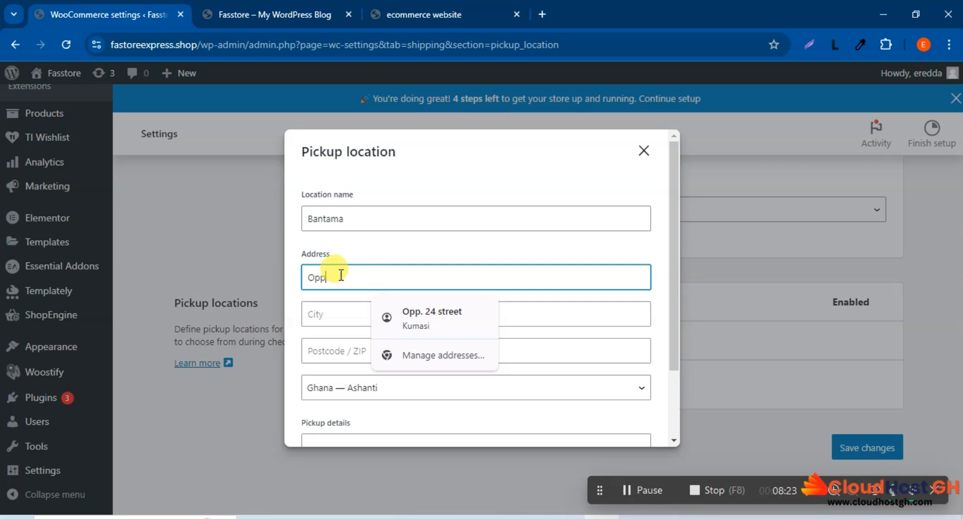
pyautogui.write('.')
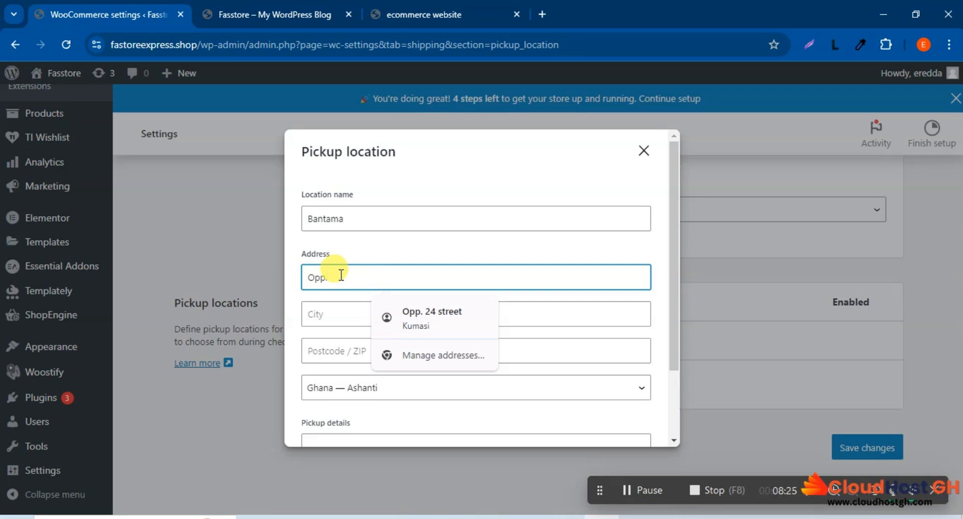
pyautogui.write(' GC')
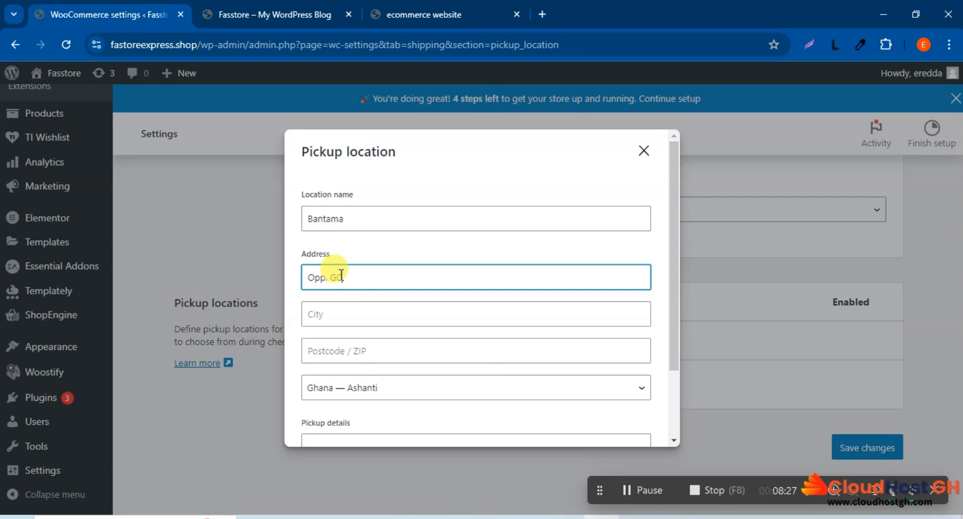
pyautogui.write('B')
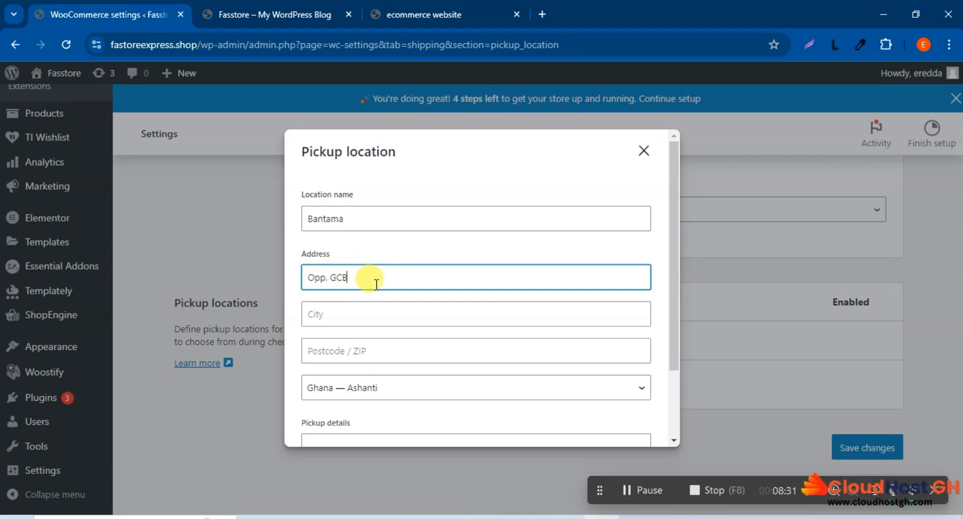
pyautogui.write(' B')
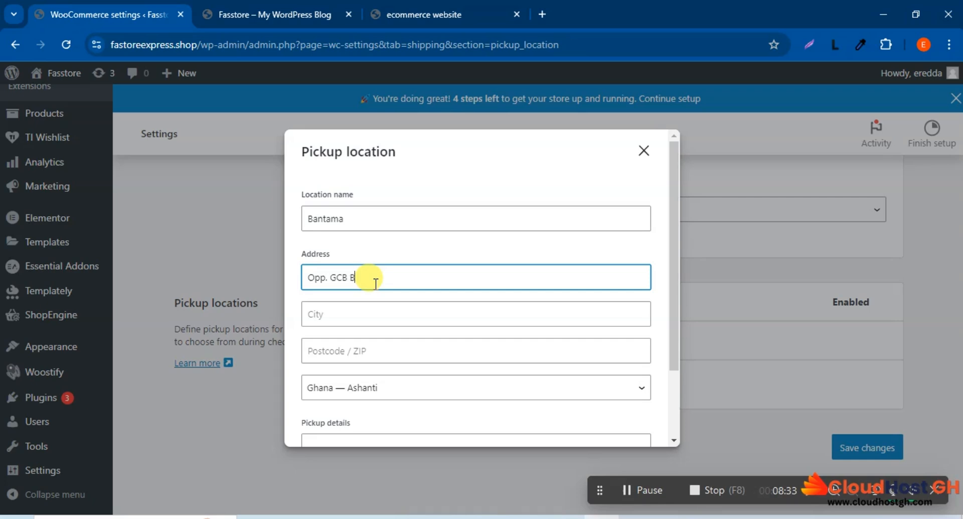
pyautogui.write('ank')
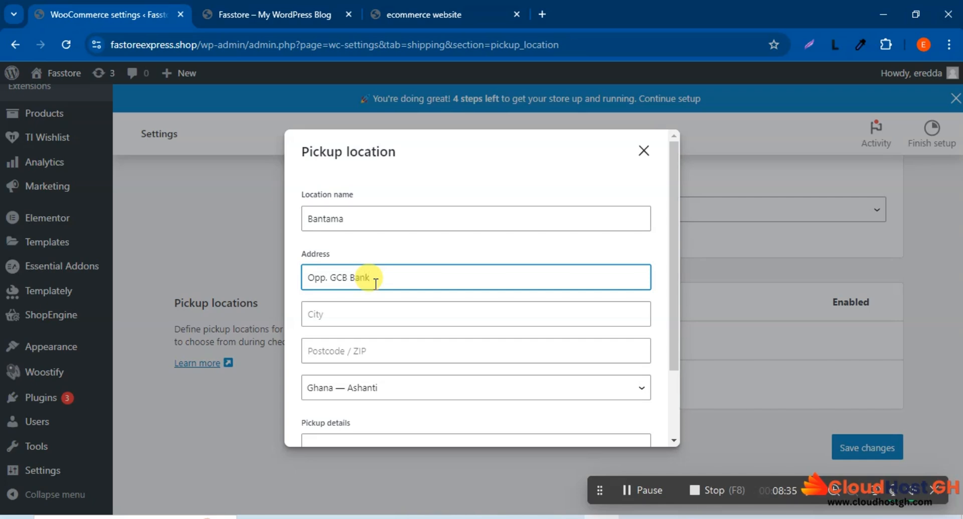
# Step: Enter Bantama as the pickup location's city and fill in its postcode
pyautogui.click(377, 313)
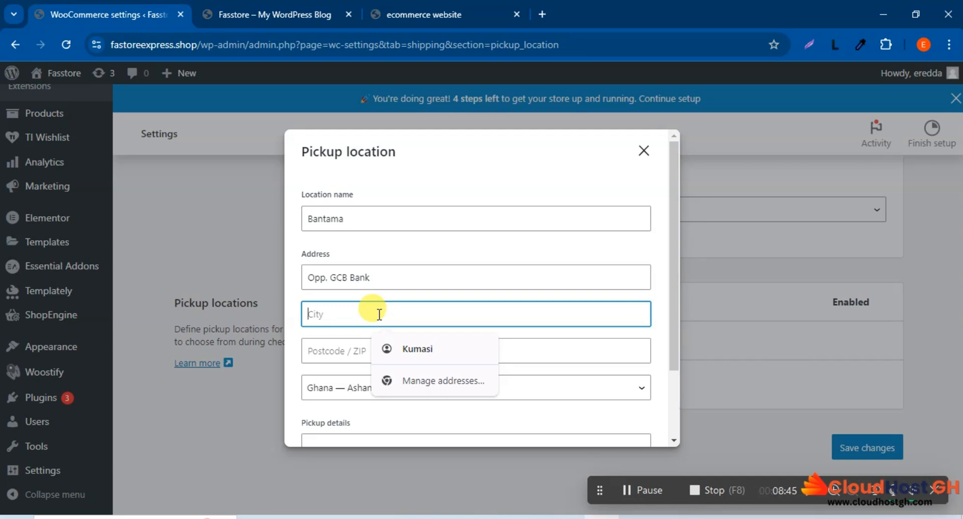
pyautogui.write('Bant')
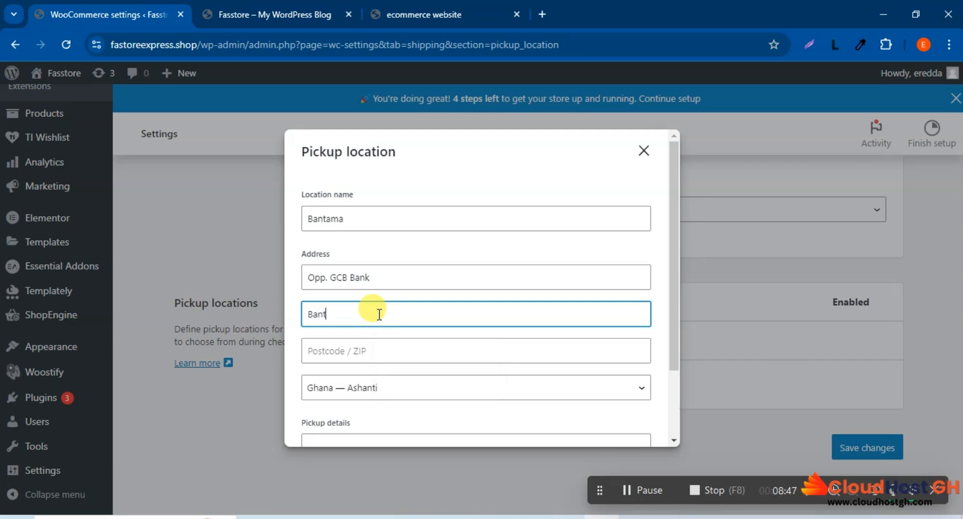
pyautogui.write('ama')
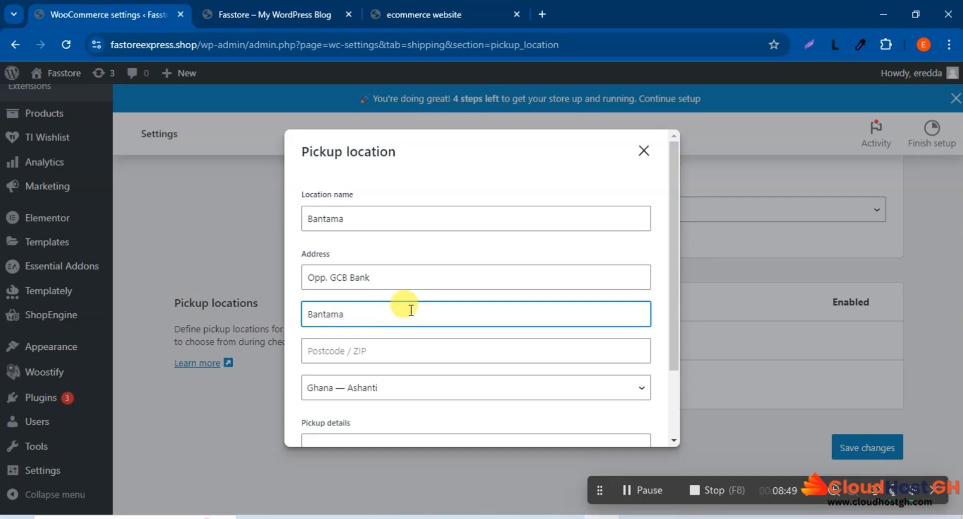
pyautogui.scroll(-2, 415, 318)
pyautogui.click(377, 256)
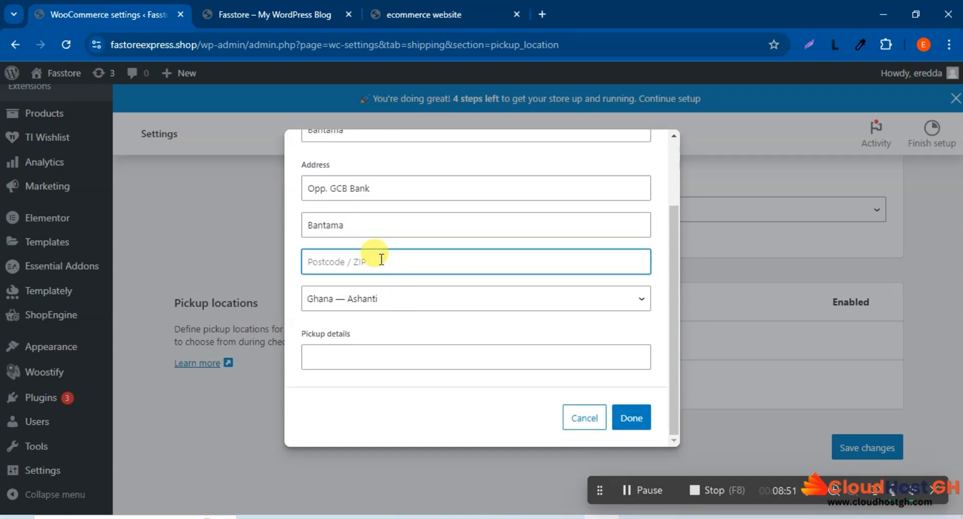
pyautogui.write('00233')
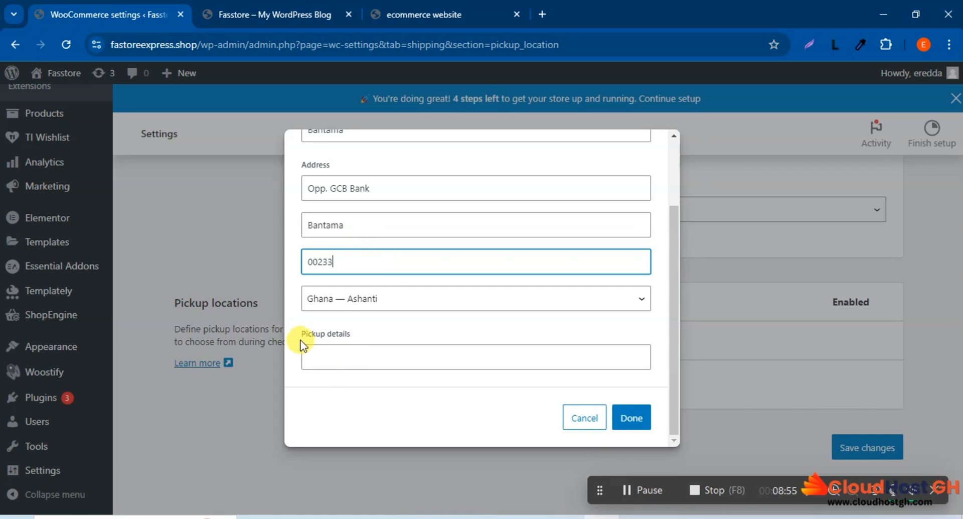
# Step: Enter "Come along with ID" as the pickup details and add the Bantama location, dismissing the browser's offer to save the address
pyautogui.click(341, 357)
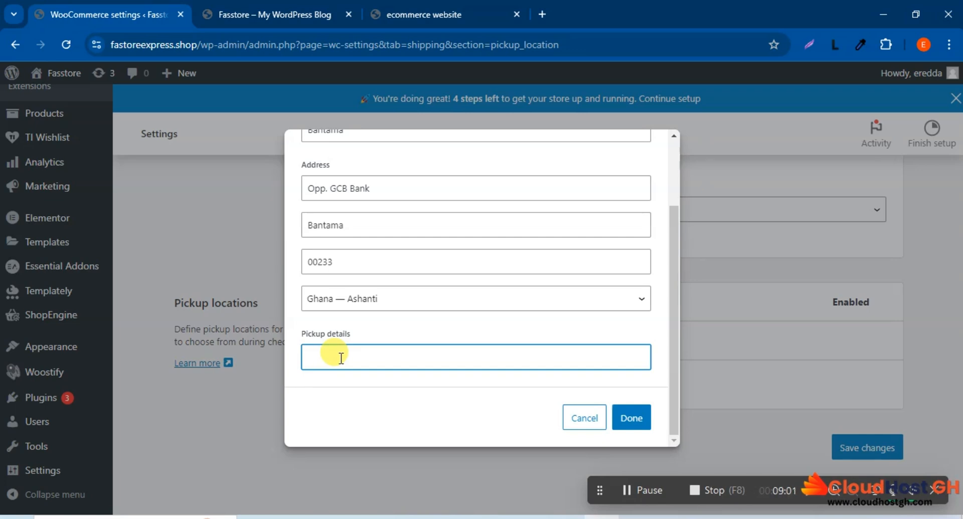
pyautogui.write('Come along')
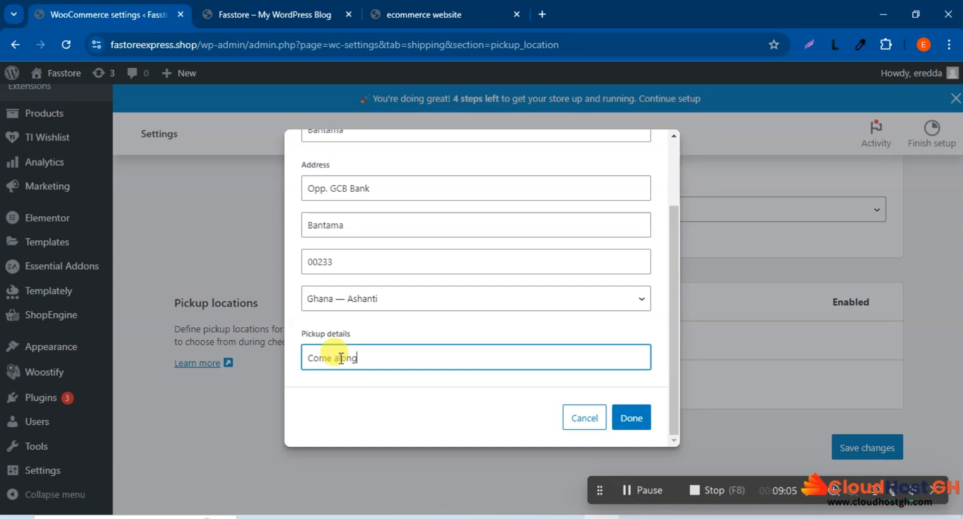
pyautogui.write(' with ID')
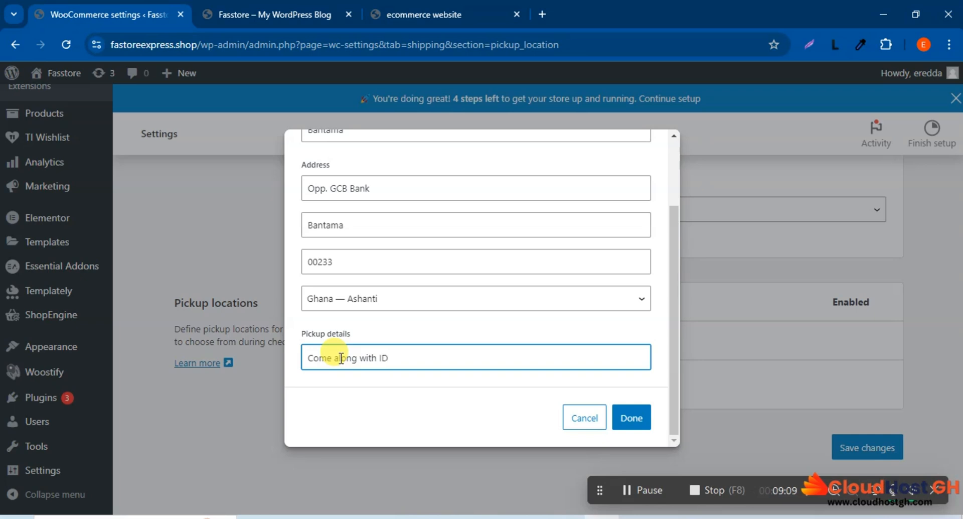
pyautogui.click(645, 427)
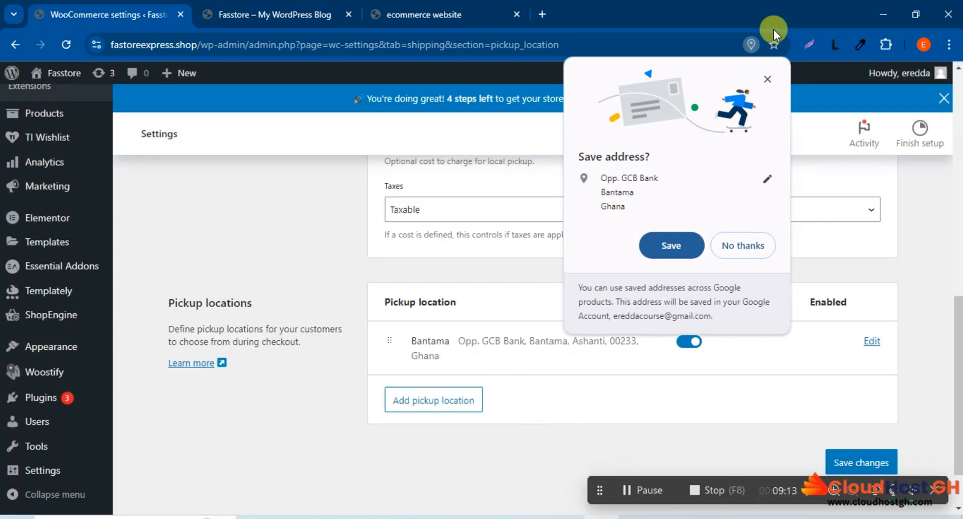
pyautogui.click(769, 80)
# Step: Start adding a second pickup location and name it Accra
pyautogui.scroll(1, 552, 292)
pyautogui.scroll(3, 552, 292)
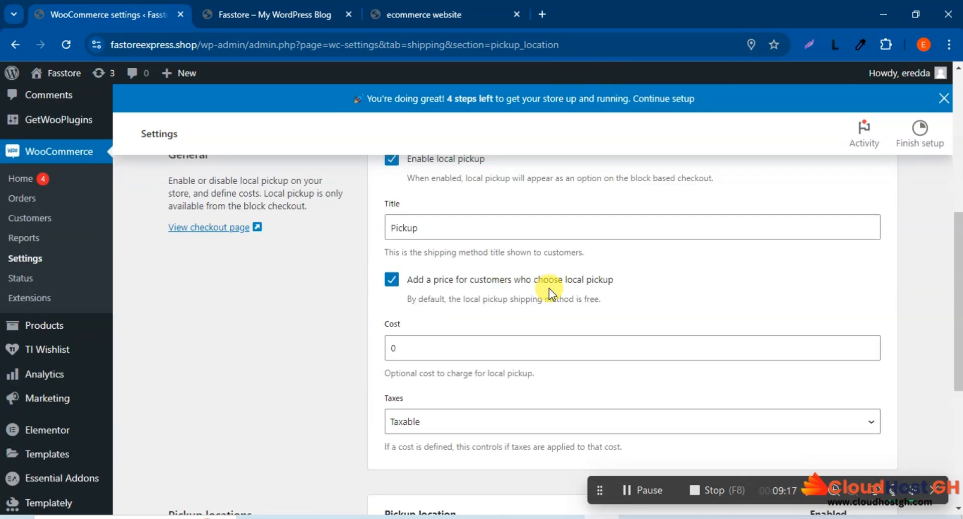
pyautogui.scroll(4, 549, 288)
pyautogui.scroll(-9, 549, 288)
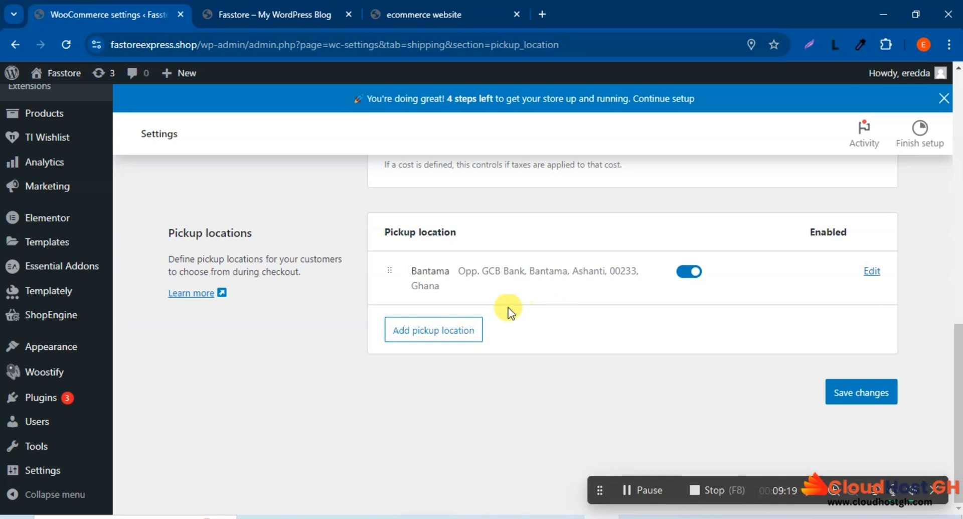
pyautogui.click(445, 335)
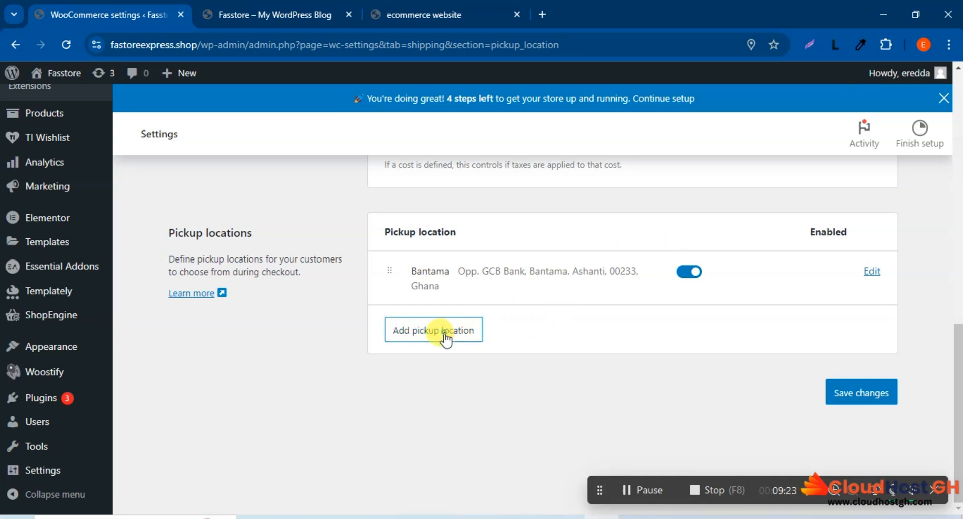
pyautogui.click(383, 219)
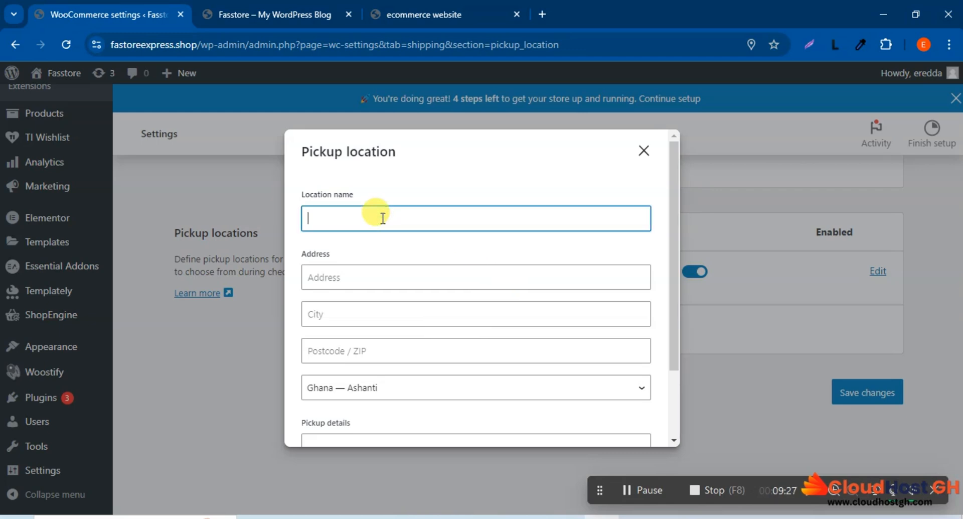
pyautogui.write('Accra')
# Step: Fill in the street address of the Accra pickup location
pyautogui.click(353, 277)
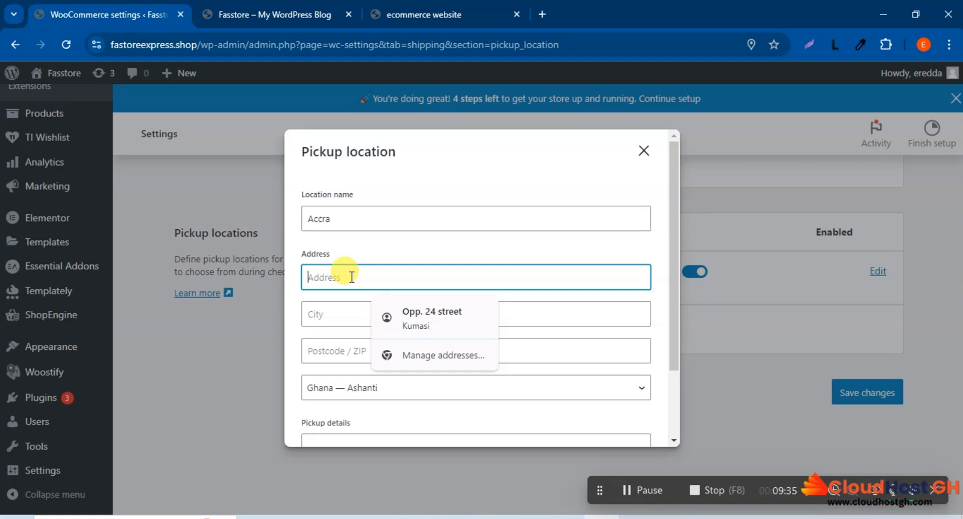
pyautogui.write('Close')
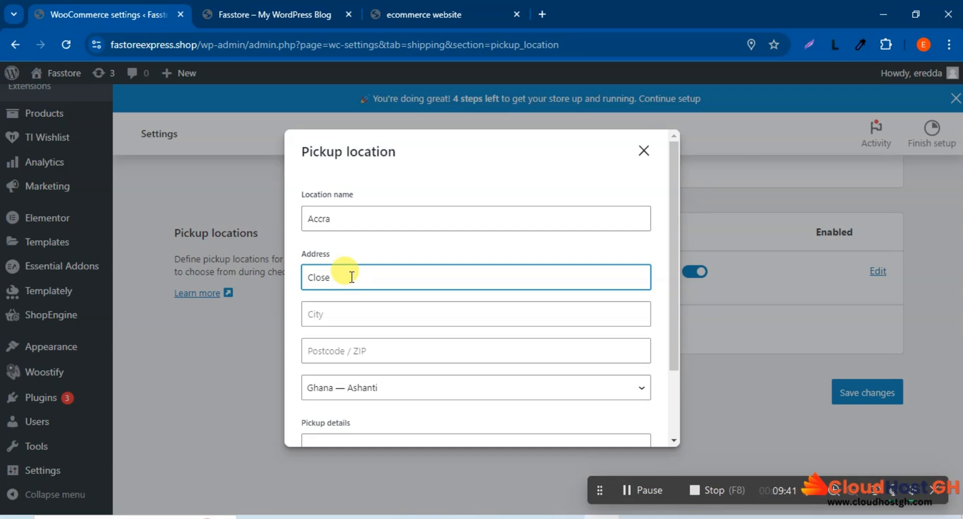
pyautogui.press('BackSpace')
pyautogui.write('Near')
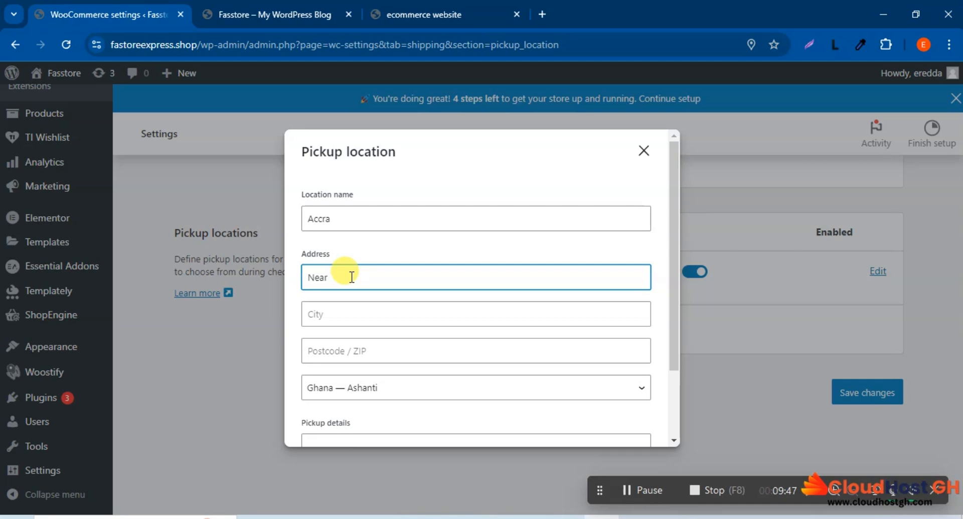
pyautogui.write(' GN')
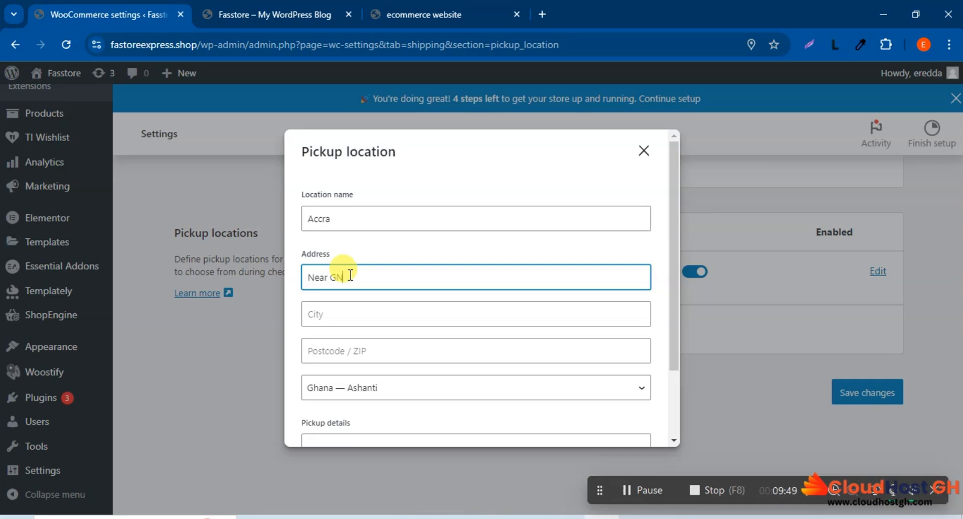
pyautogui.write(' Bank')
# Step: Enter Accra as the second pickup location's city and fill in its postcode
pyautogui.click(352, 315)
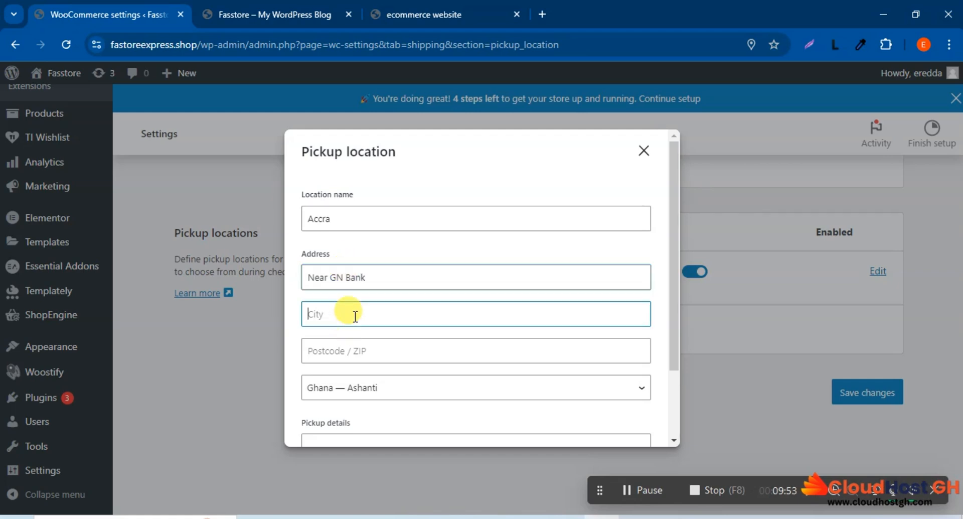
pyautogui.write('Accra')
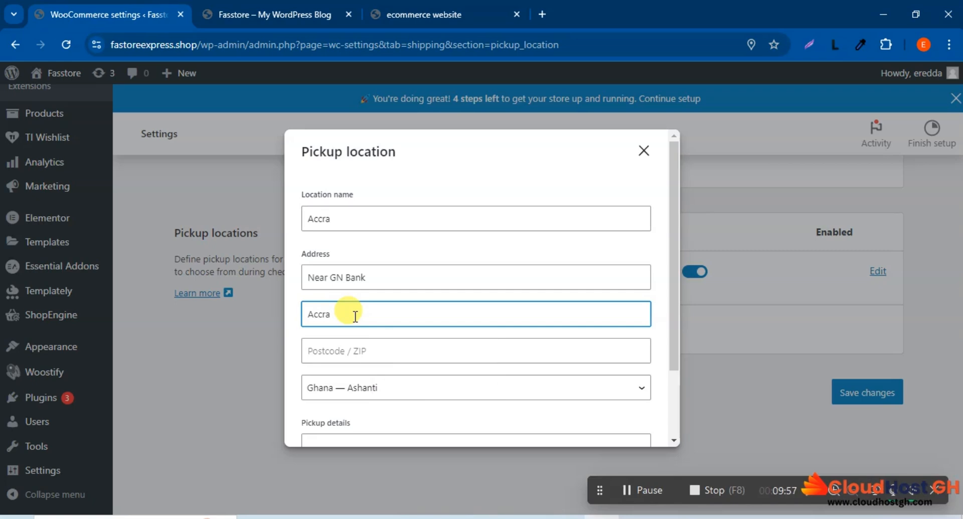
pyautogui.click(348, 357)
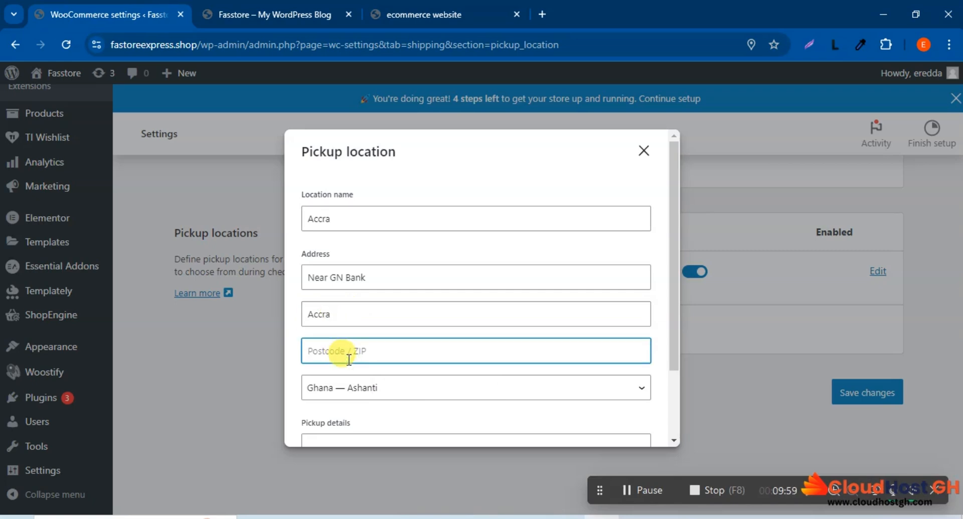
pyautogui.write('00233')
# Step: Enter "Come along with your ID" as the pickup details of the Accra location
pyautogui.scroll(-2, 331, 351)
pyautogui.click(333, 353)
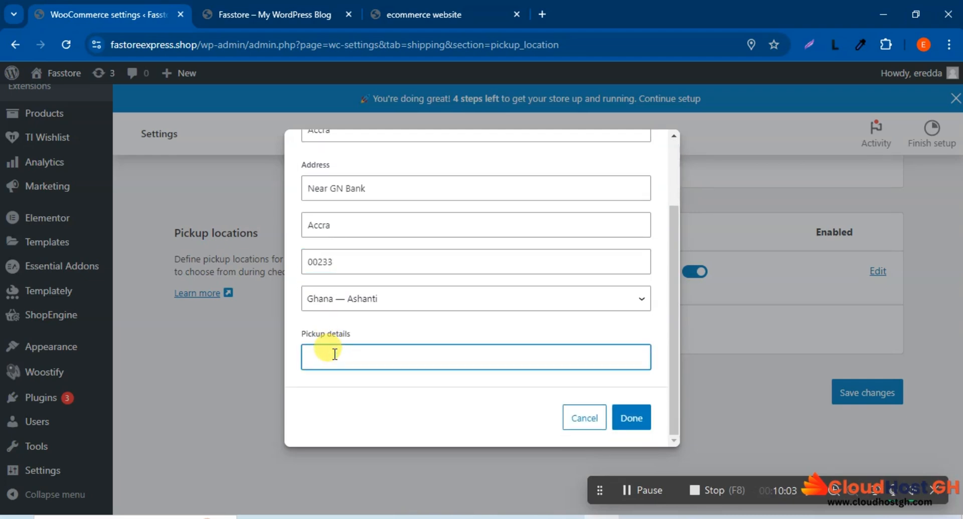
pyautogui.write('C')
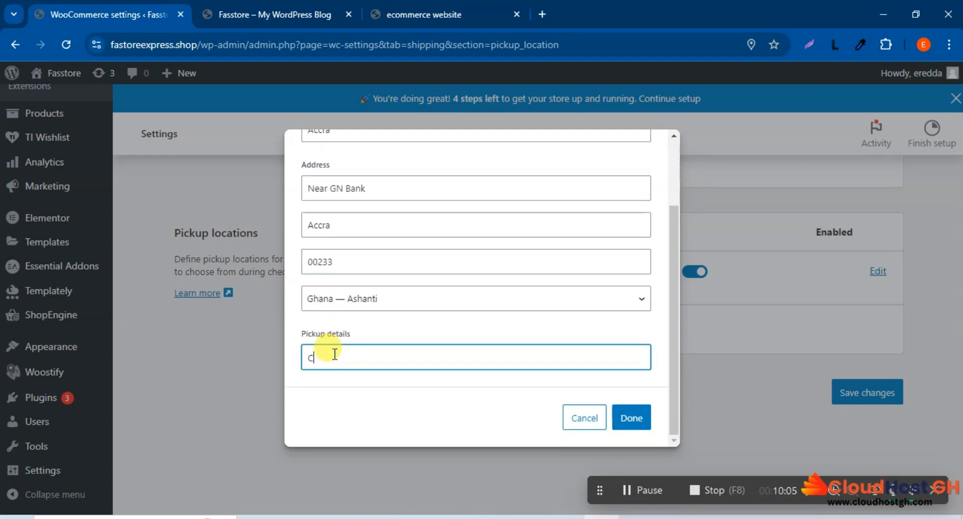
pyautogui.write('ome a')
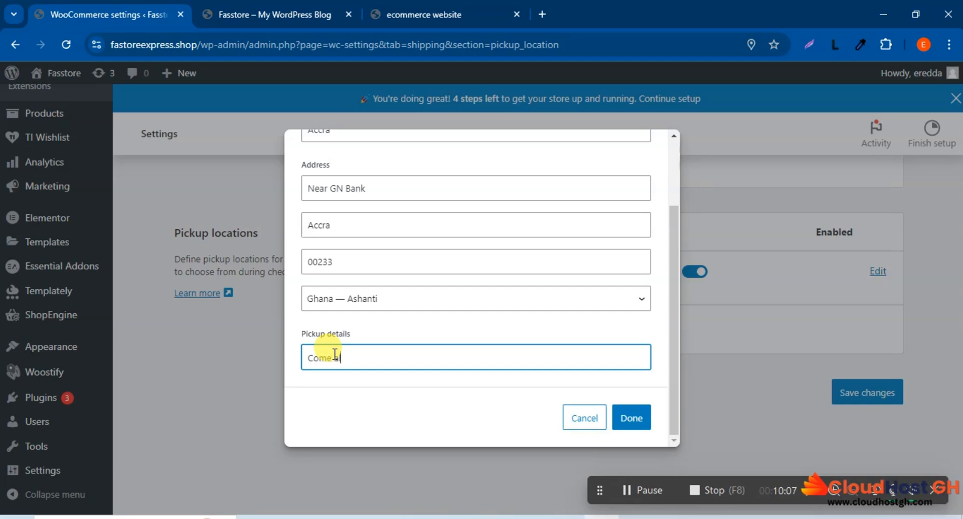
pyautogui.write('long')
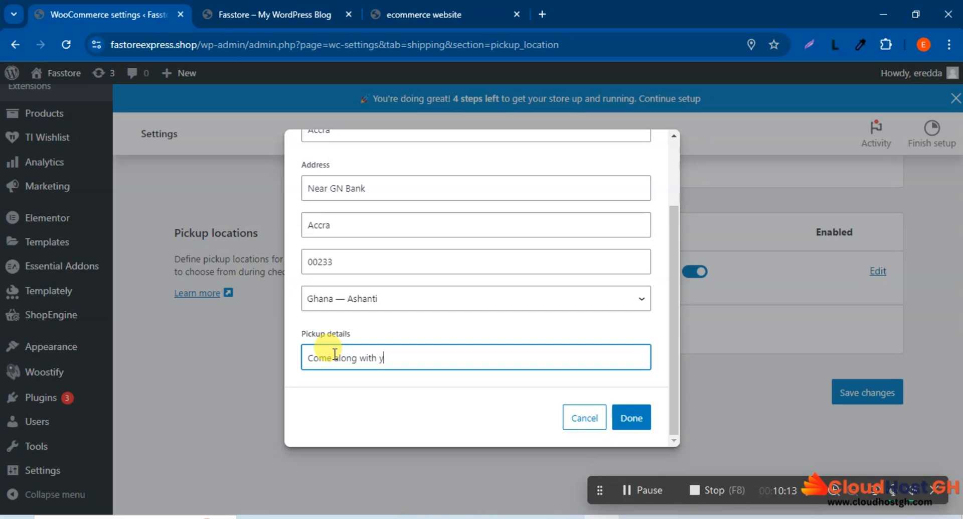
pyautogui.write('with your ')
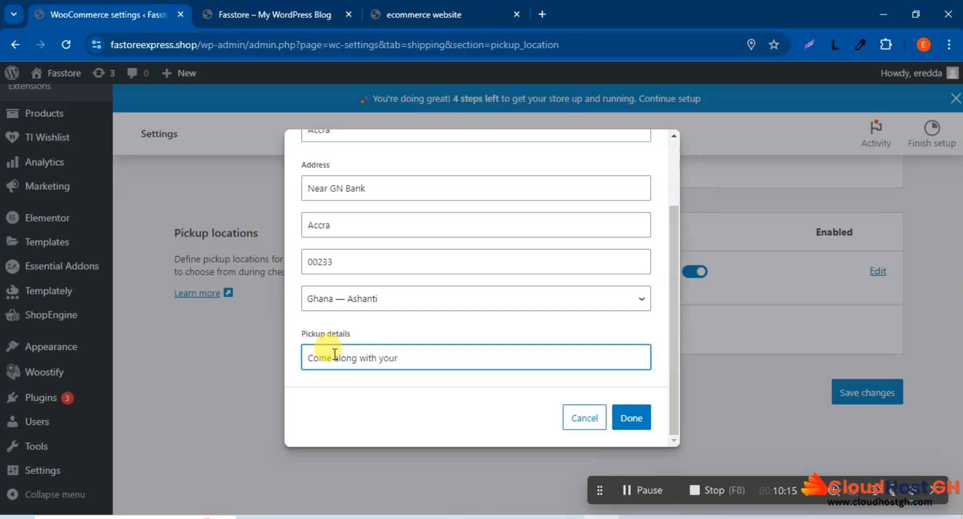
pyautogui.write('ID')
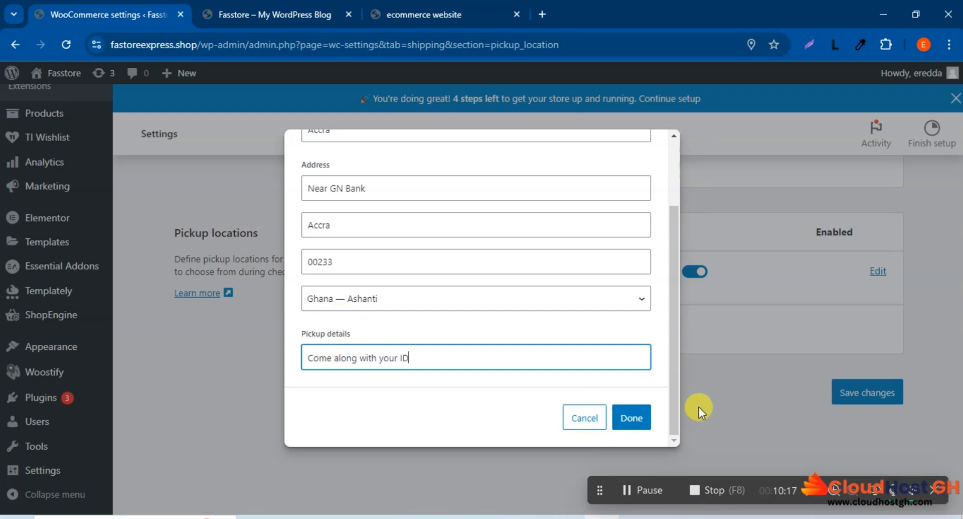
# Step: Confirm the Accra pickup location and dismiss the browser's offer to save its address
pyautogui.click(630, 417)
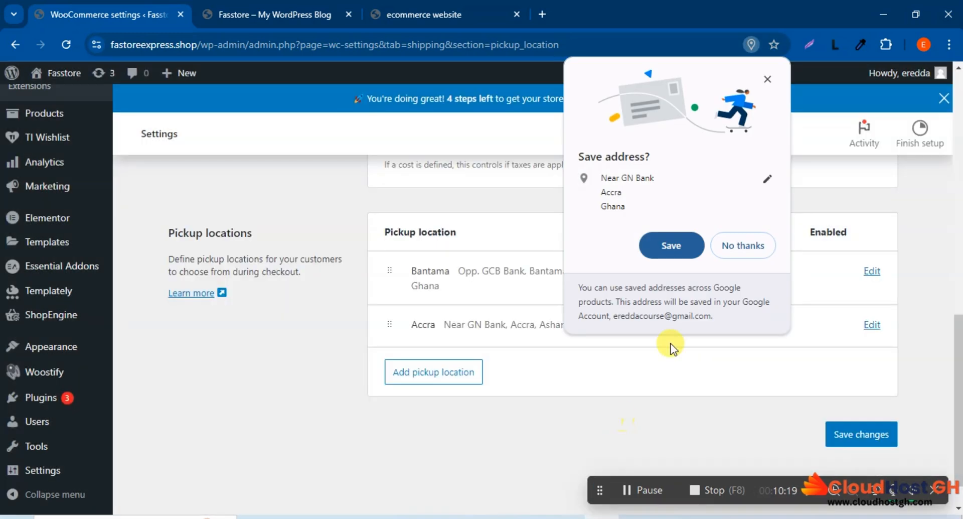
pyautogui.click(766, 80)
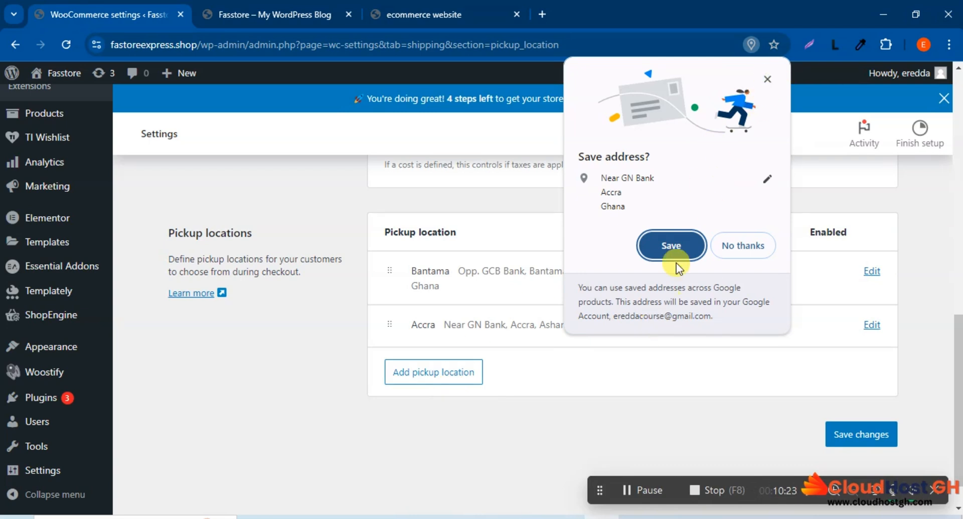
pyautogui.click(767, 79)
# Step: Review the list of pickup locations and the general local pickup options, including title, cost and taxes
pyautogui.scroll(5, 737, 194)
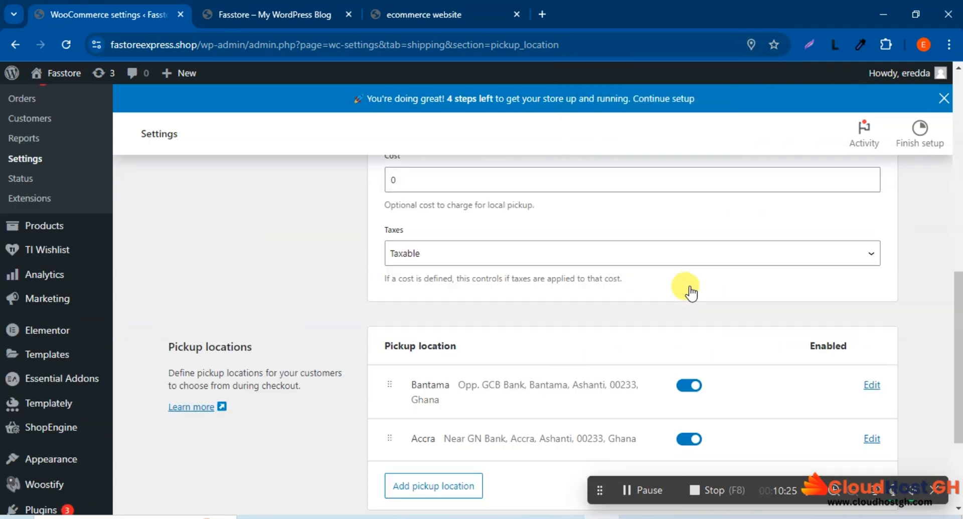
pyautogui.scroll(-6, 688, 287)
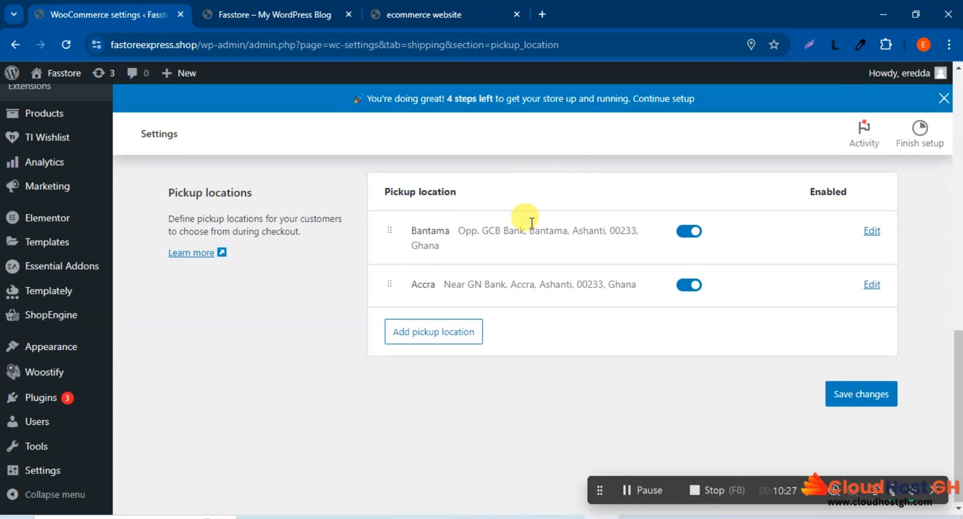
pyautogui.scroll(4, 513, 222)
pyautogui.scroll(4, 514, 222)
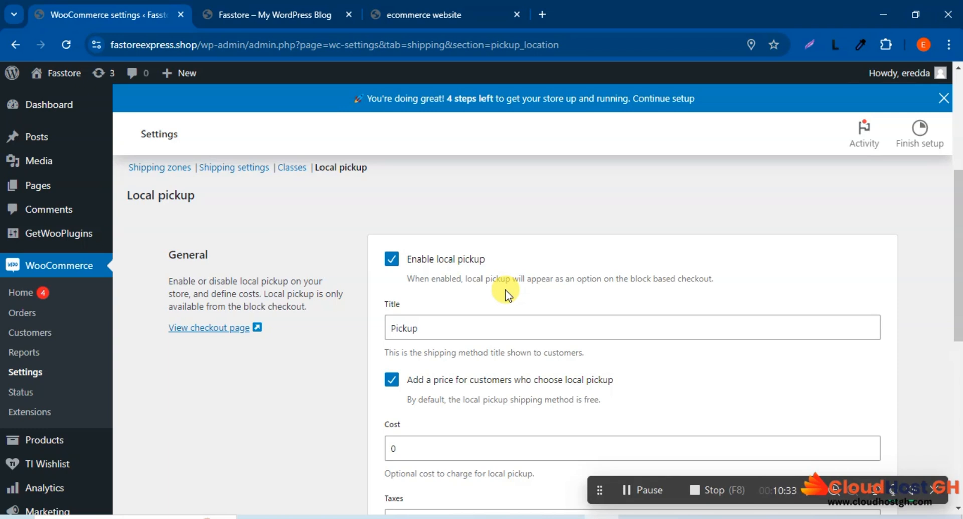
pyautogui.scroll(-4, 505, 290)
pyautogui.scroll(4, 505, 285)
pyautogui.scroll(-1, 505, 285)
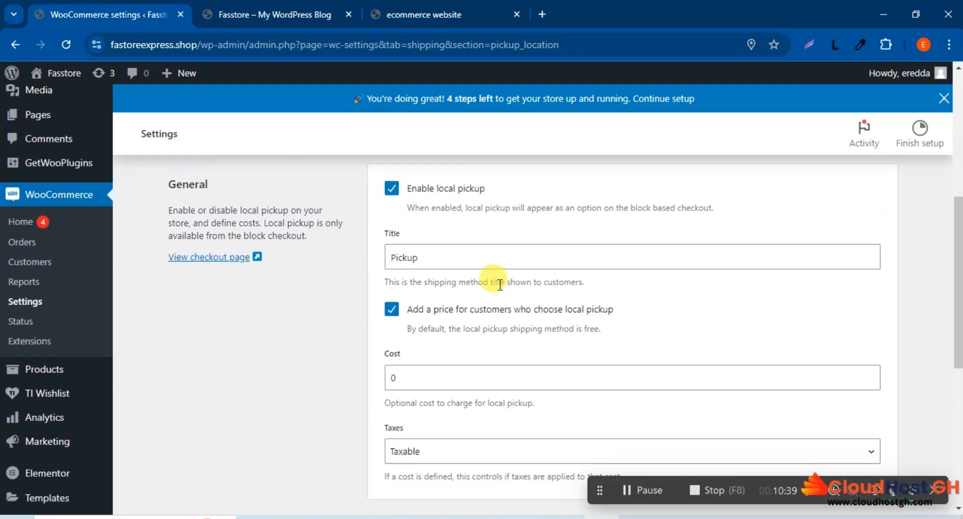
pyautogui.scroll(-5, 492, 372)
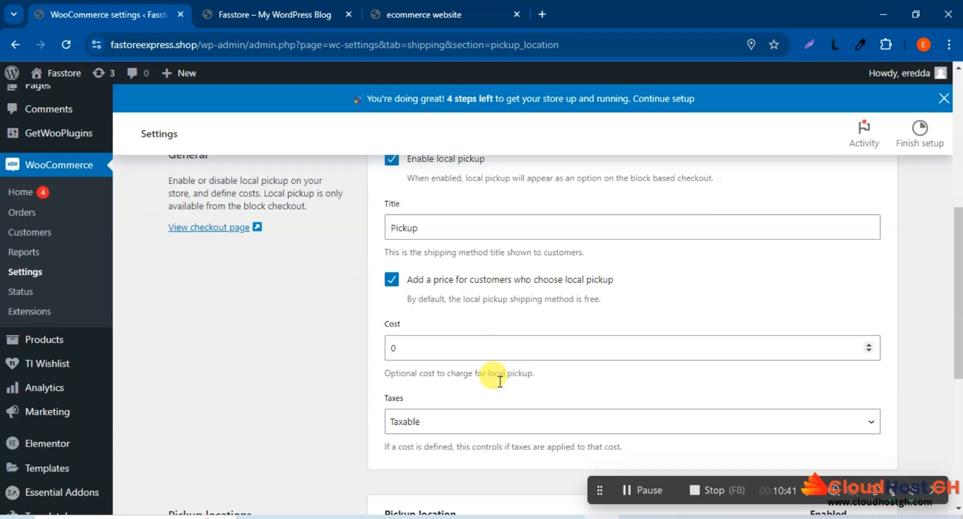
pyautogui.scroll(5, 499, 383)
# Step: Check the local pickup cost and save the local pickup settings
pyautogui.doubleClick(396, 375)
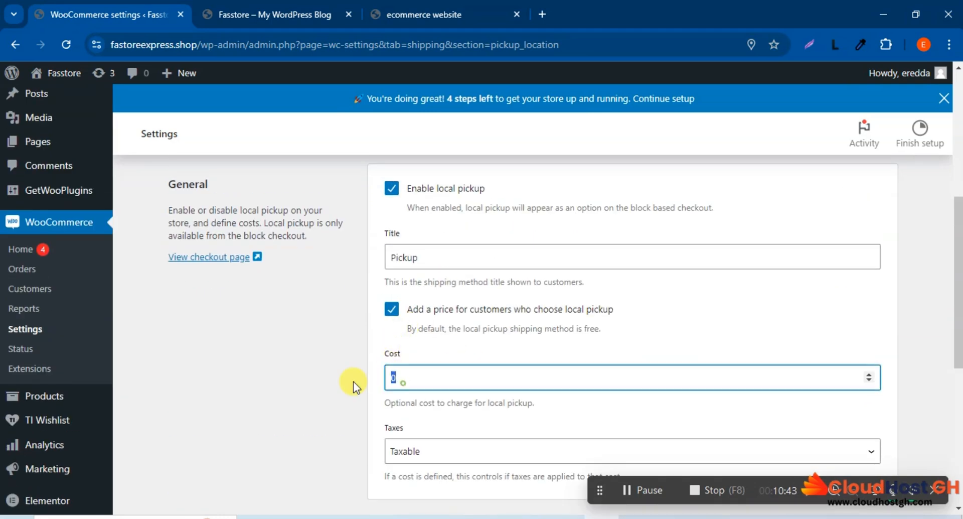
pyautogui.scroll(-5, 599, 361)
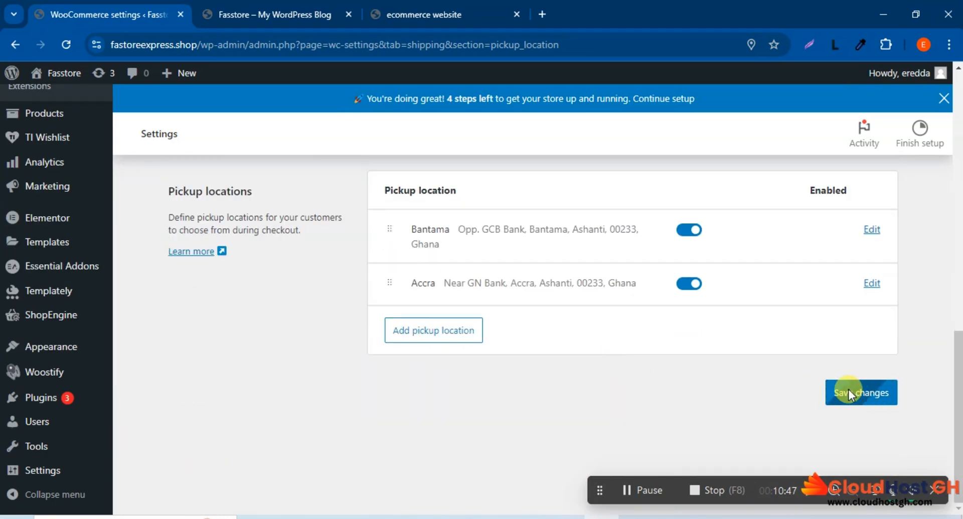
pyautogui.scroll(10, 580, 396)
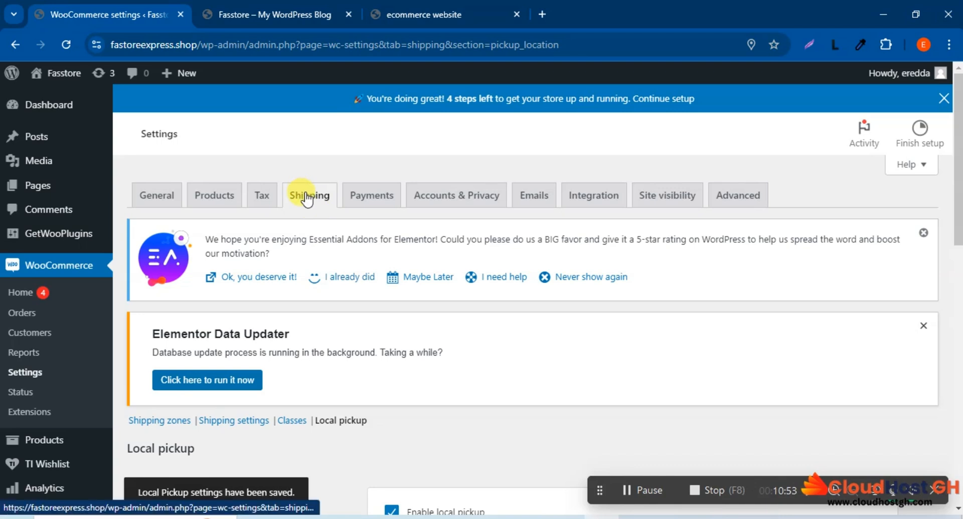
# Step: Look over the shipping calculation and destination options, and return to the overview of shipping zones and their methods
pyautogui.click(243, 428)
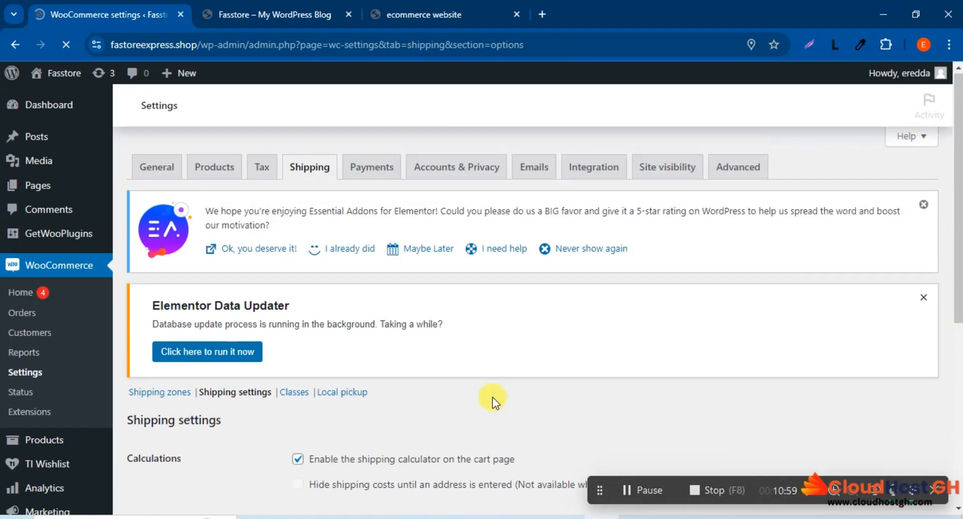
pyautogui.scroll(-3, 493, 396)
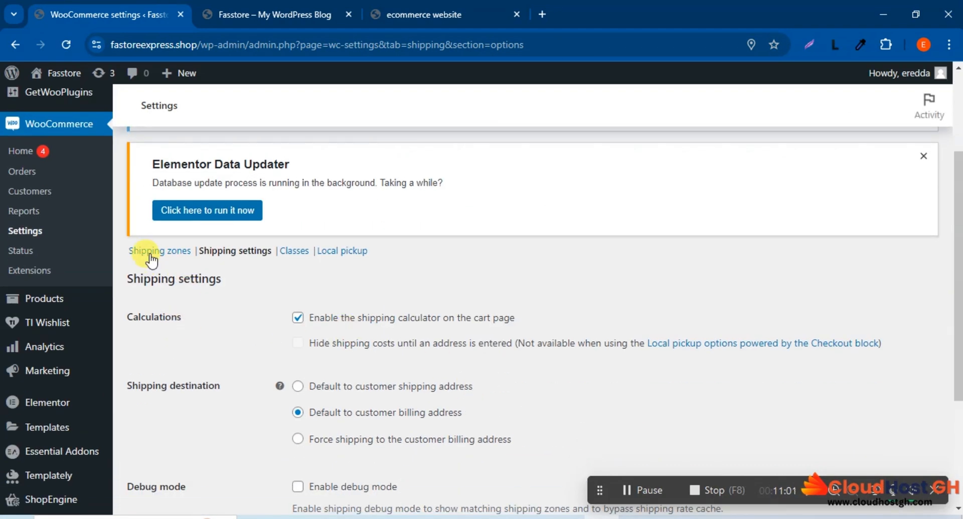
pyautogui.click(150, 253)
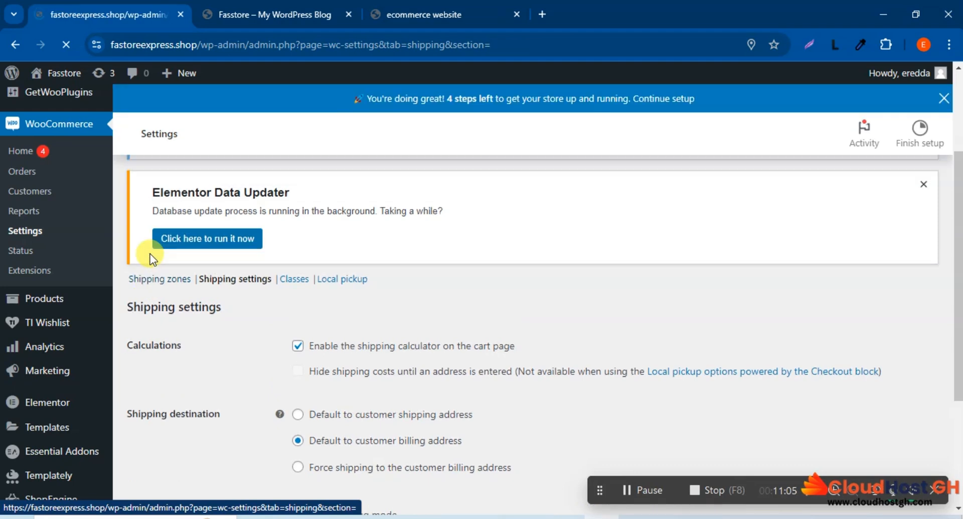
pyautogui.scroll(-3, 681, 280)
pyautogui.scroll(-1, 679, 282)
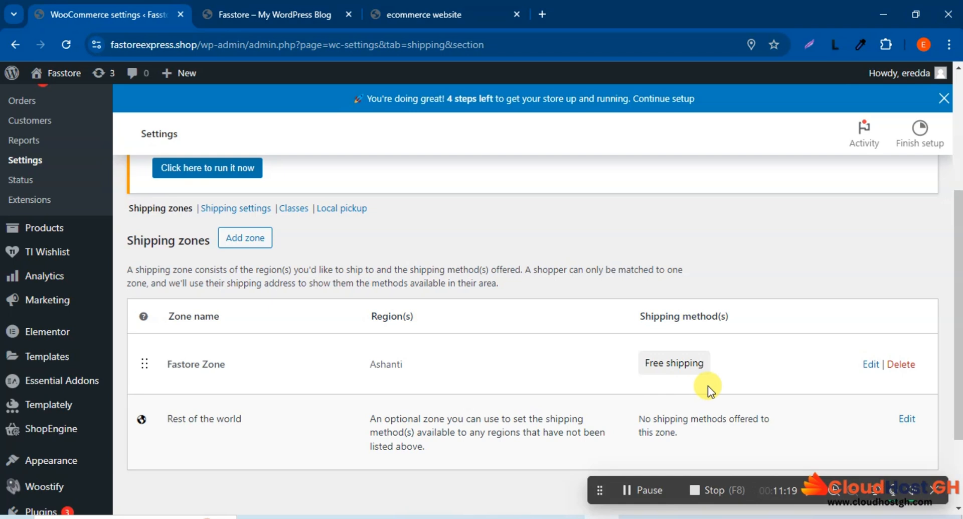
pyautogui.scroll(4, 708, 386)
pyautogui.scroll(-3, 708, 386)
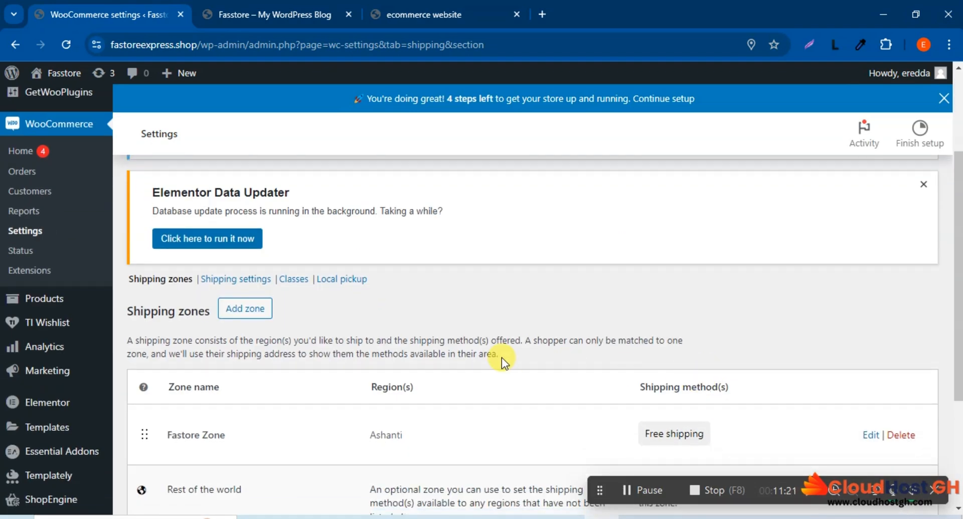
pyautogui.scroll(-1, 582, 305)
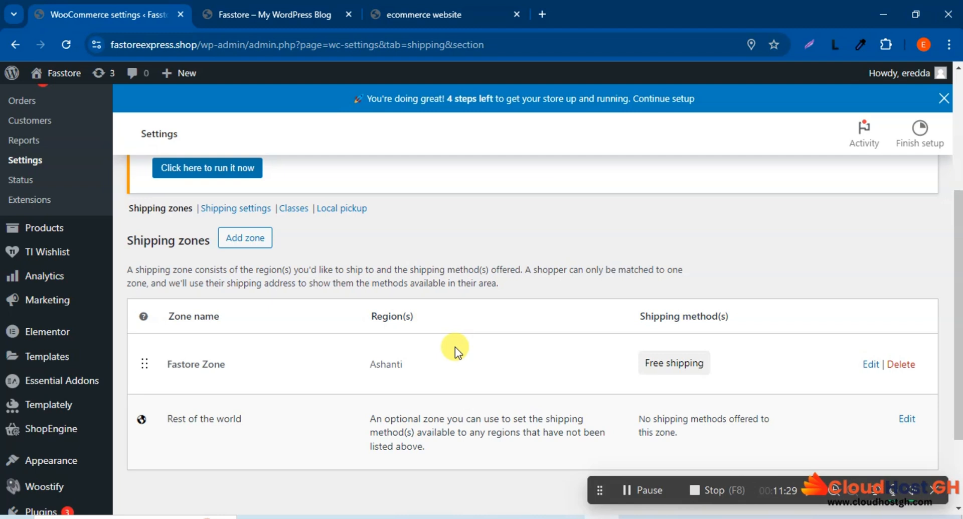
pyautogui.scroll(-1, 453, 340)
pyautogui.scroll(2, 453, 336)
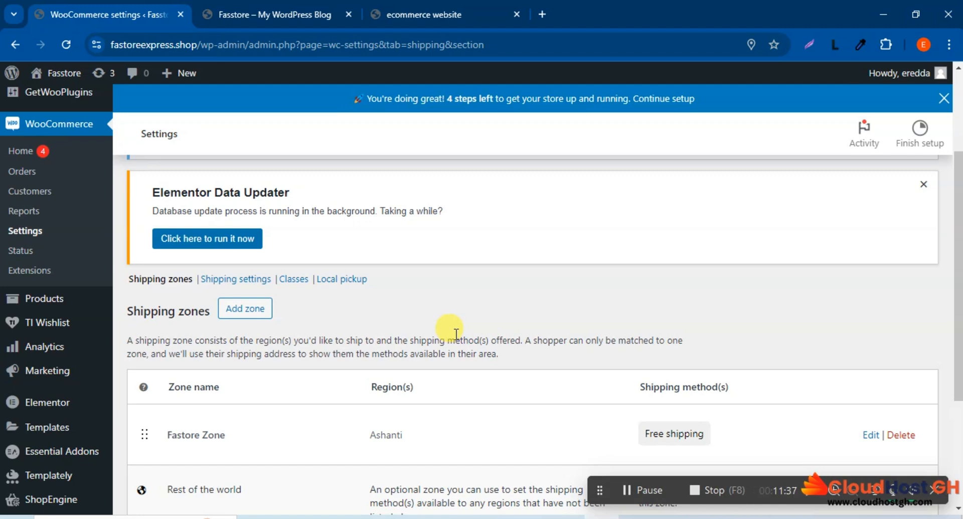
# Step: Switch to the ecommerce website and browse its product sections from Men Fashion down to Kids World
pyautogui.click(423, 14)
pyautogui.scroll(-5, 517, 264)
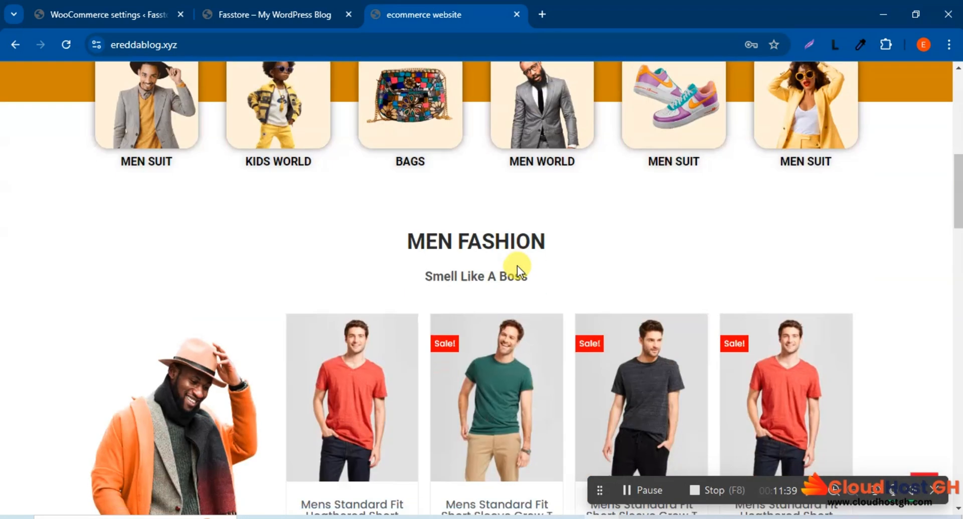
pyautogui.scroll(-4, 516, 266)
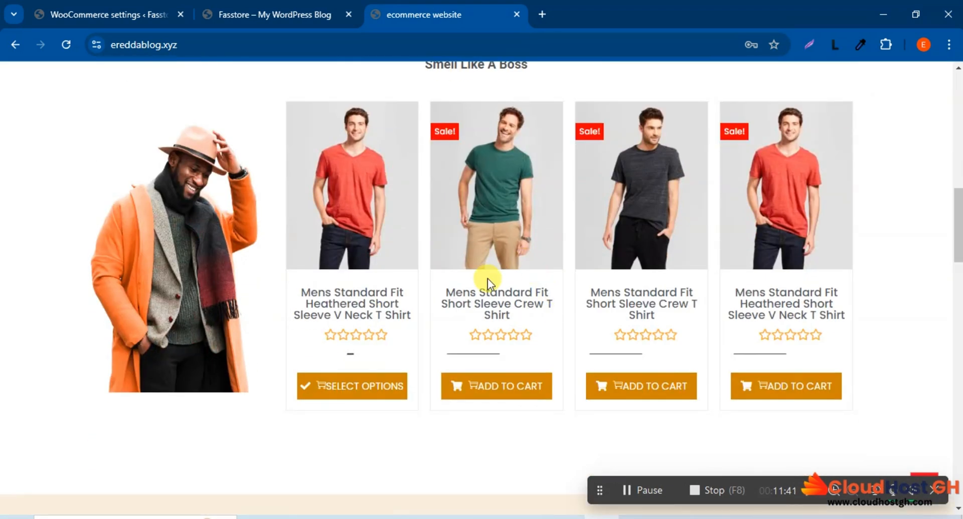
pyautogui.scroll(-15, 487, 278)
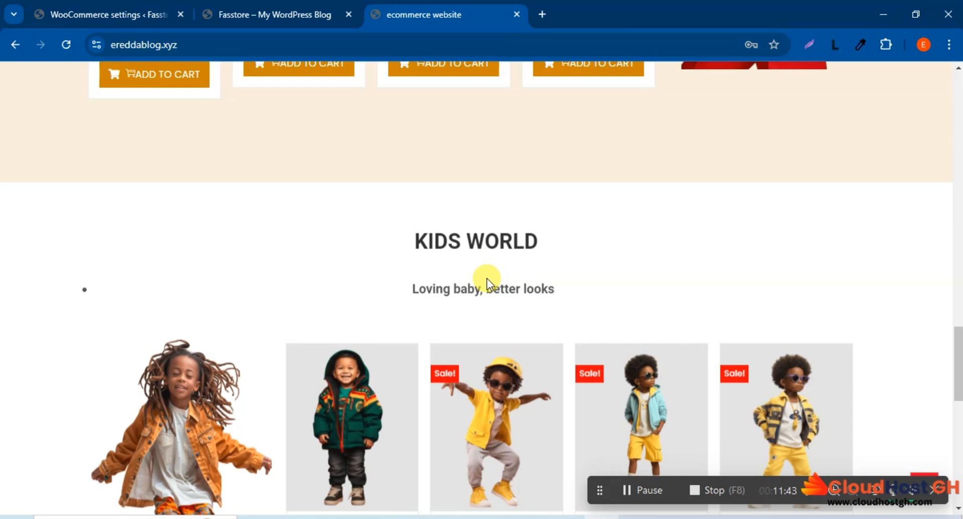
pyautogui.scroll(-6, 487, 278)
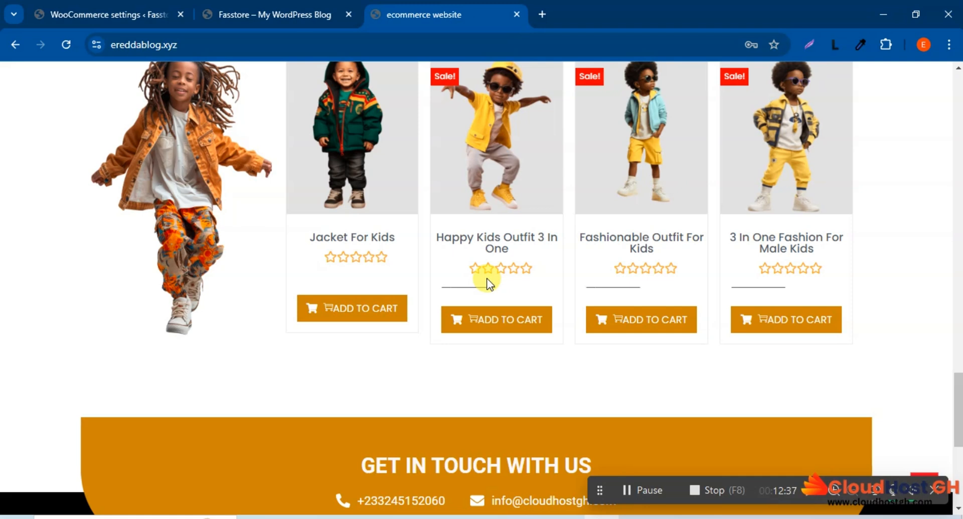
pyautogui.click(120, 10)
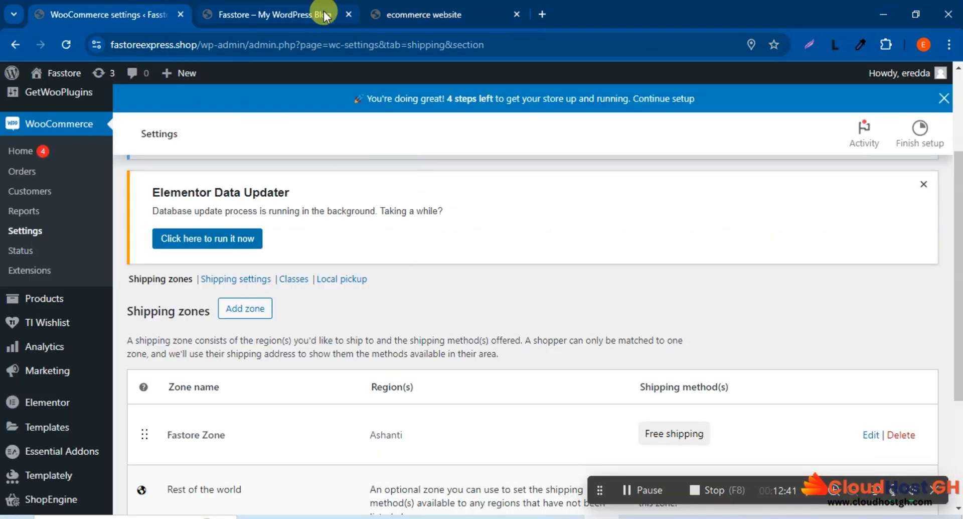
pyautogui.click(419, 18)
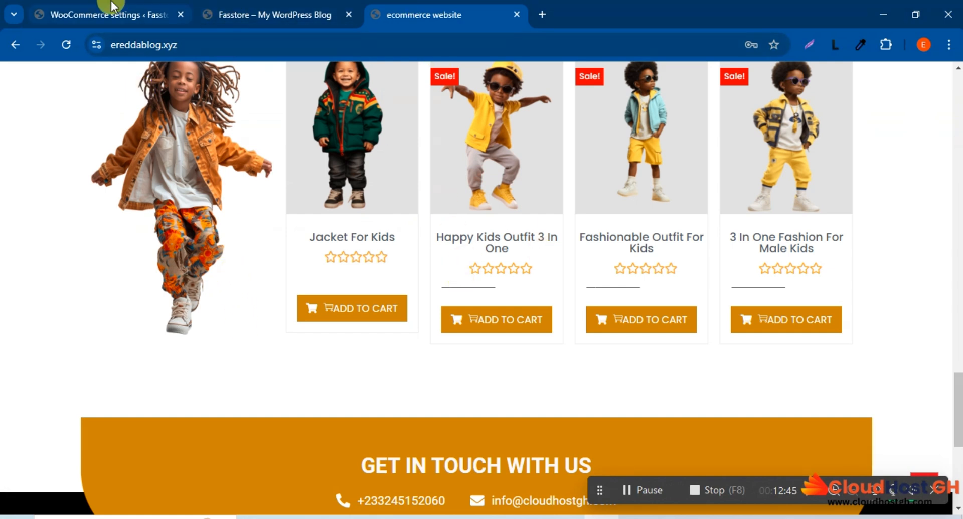
# Step: Return to the WooCommerce settings and examine the regions and shipping methods of each shipping zone
pyautogui.click(135, 14)
pyautogui.scroll(-2, 339, 237)
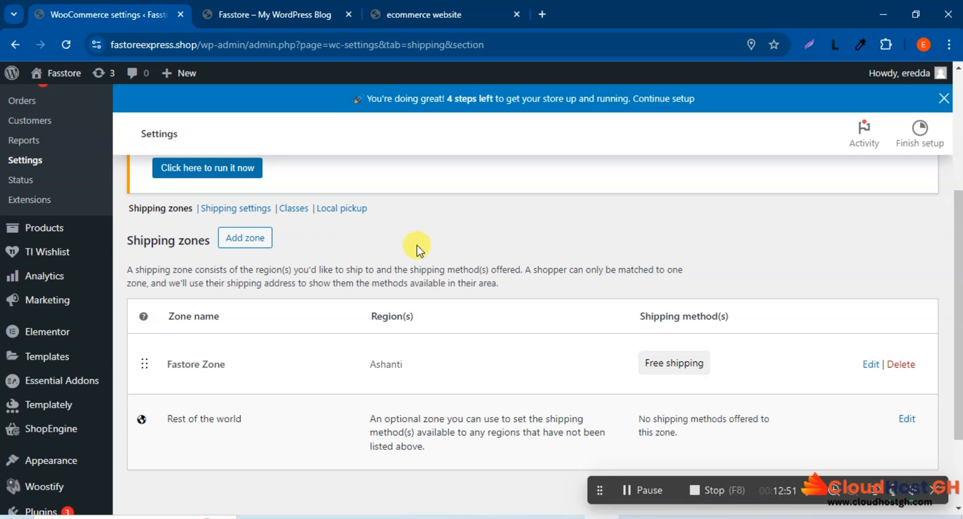
pyautogui.scroll(-1, 330, 380)
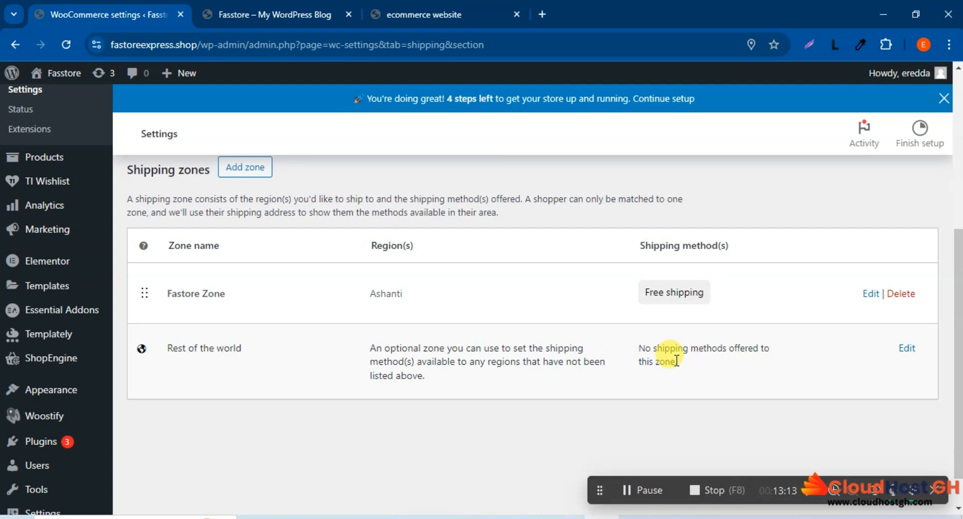
pyautogui.scroll(3, 676, 360)
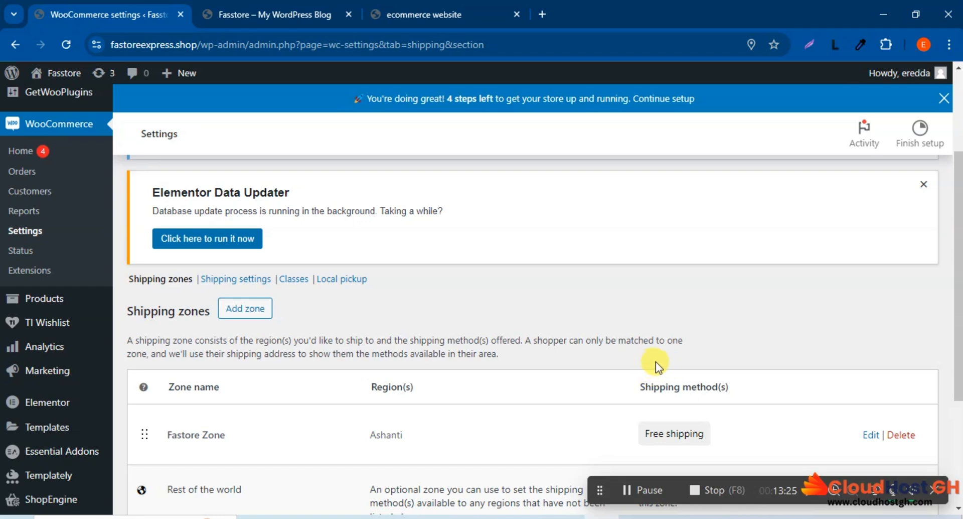
pyautogui.scroll(-4, 655, 362)
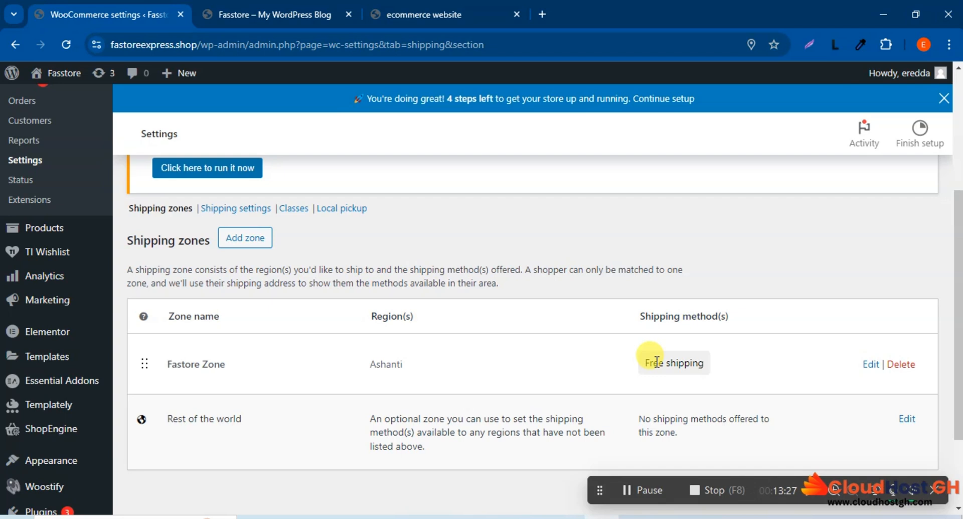
pyautogui.scroll(3, 657, 360)
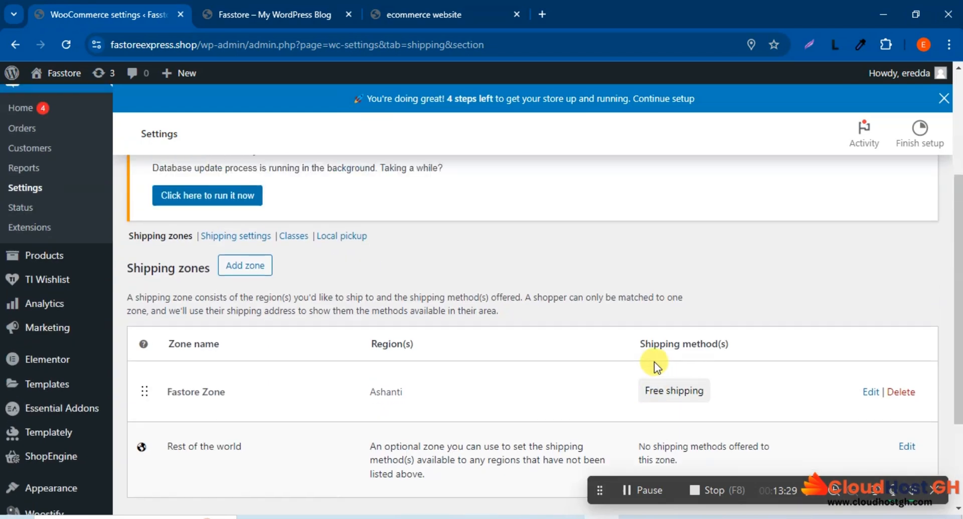
pyautogui.scroll(-3, 654, 361)
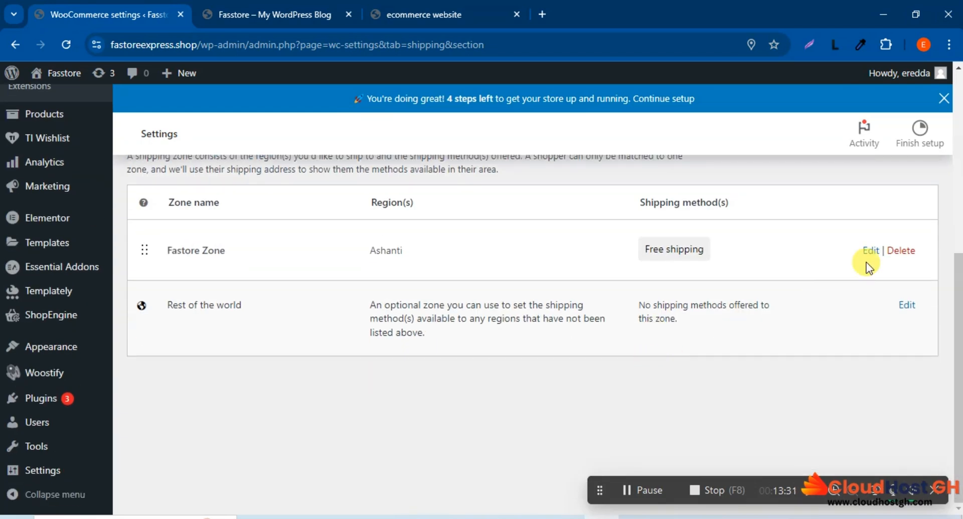
pyautogui.scroll(3, 755, 306)
pyautogui.scroll(3, 757, 314)
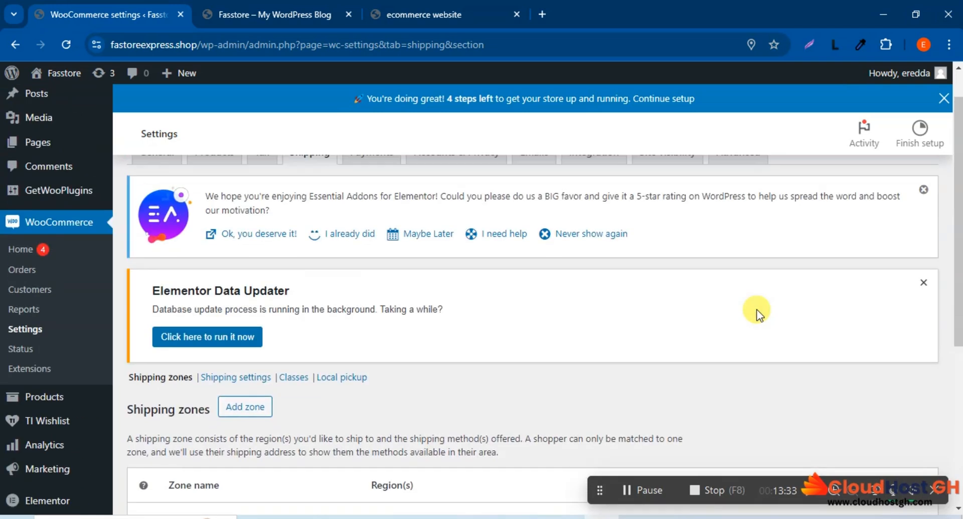
# Step: Open the Fastore Zone for editing and bring up its shipping methods
pyautogui.scroll(-3, 756, 314)
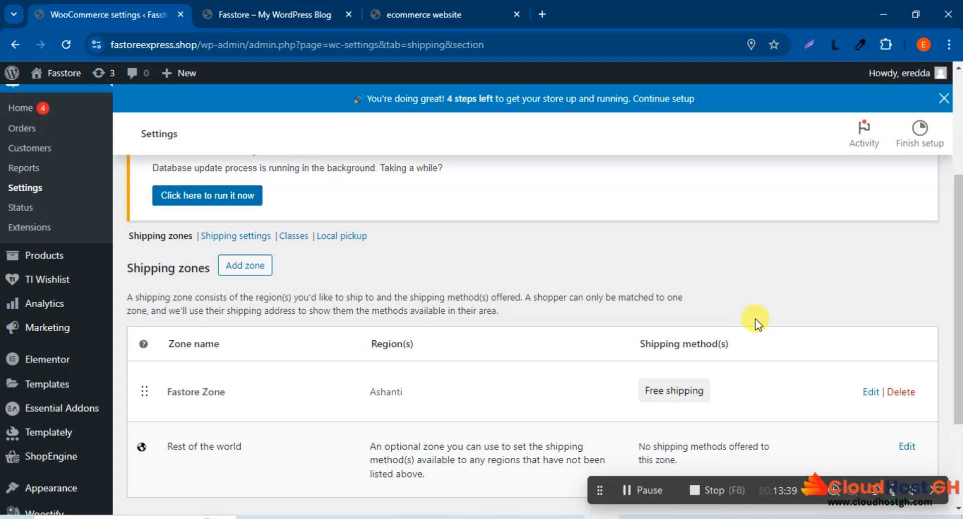
pyautogui.scroll(-3, 783, 326)
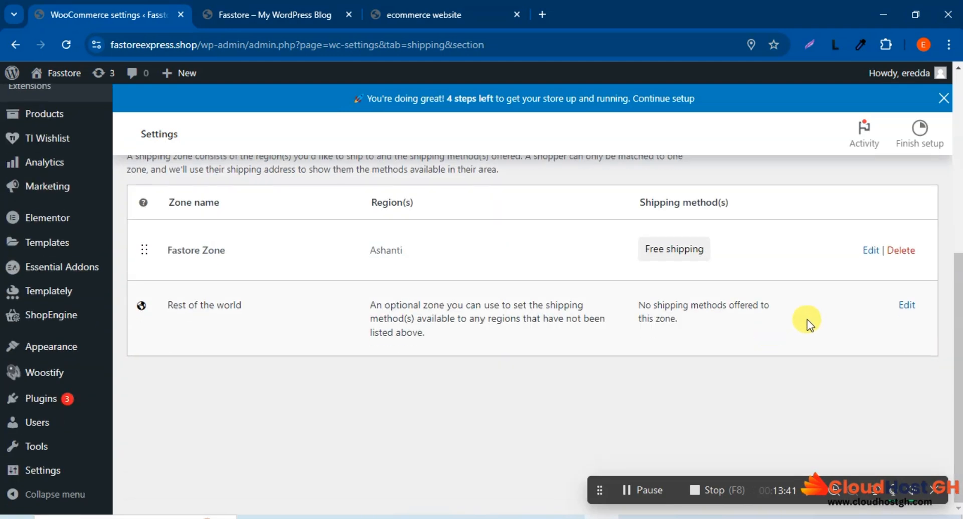
pyautogui.click(869, 252)
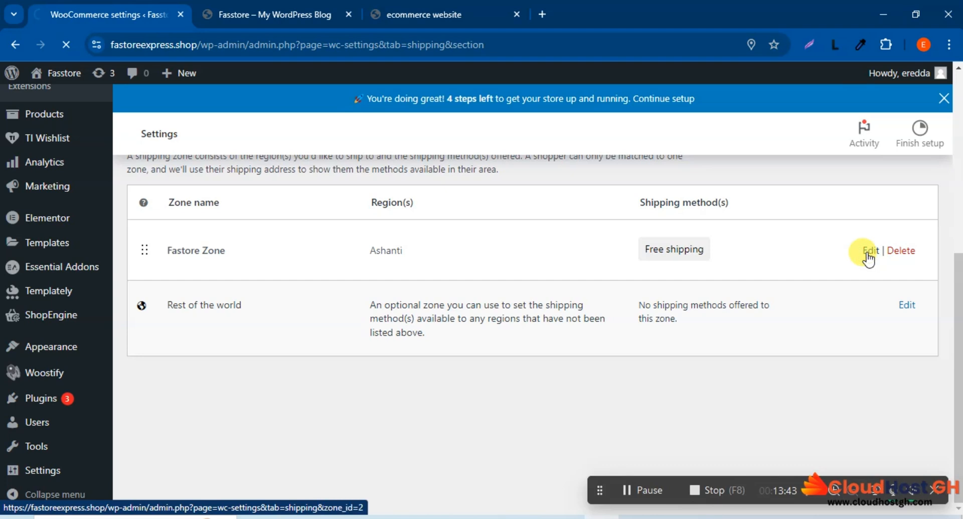
pyautogui.scroll(-4, 860, 272)
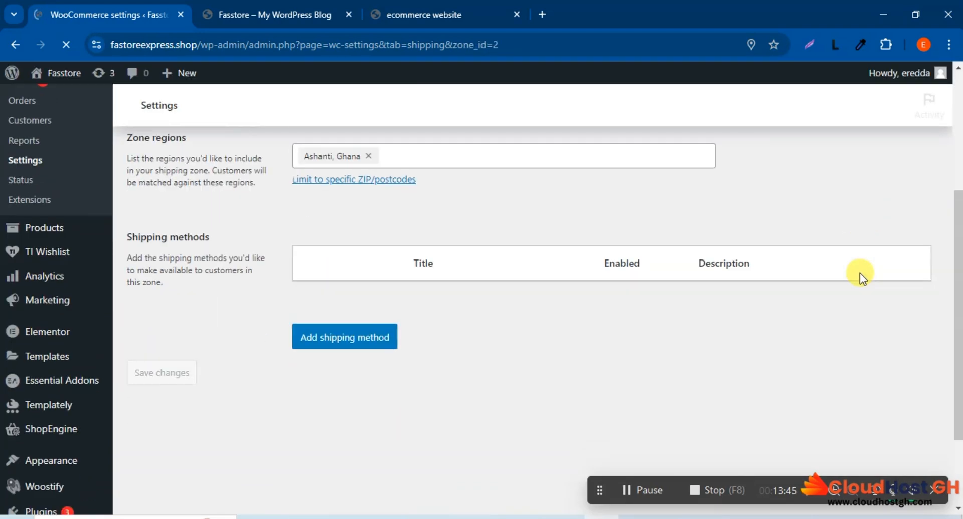
pyautogui.scroll(-4, 859, 272)
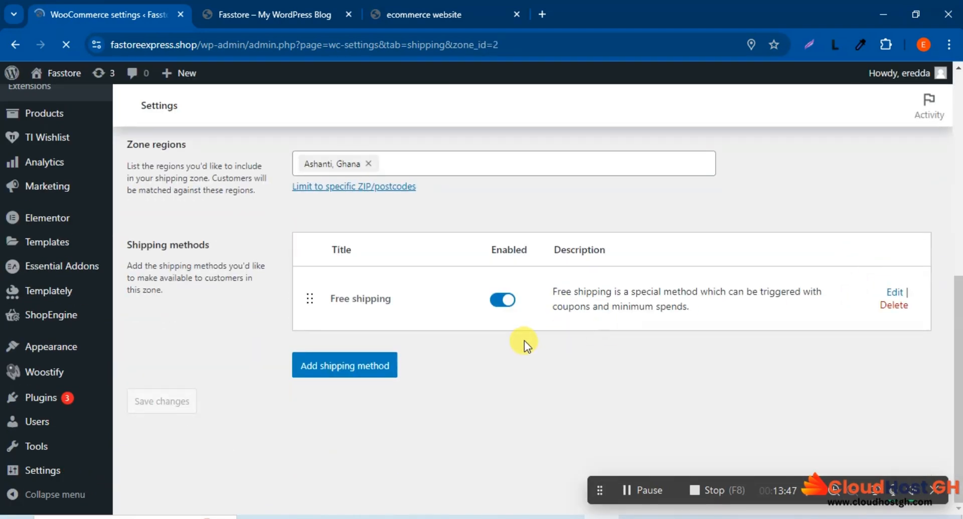
# Step: Look over the Fastore Zone's name, region and shipping methods, and return to the overview of shipping zones
pyautogui.scroll(4, 524, 338)
pyautogui.scroll(-1, 523, 332)
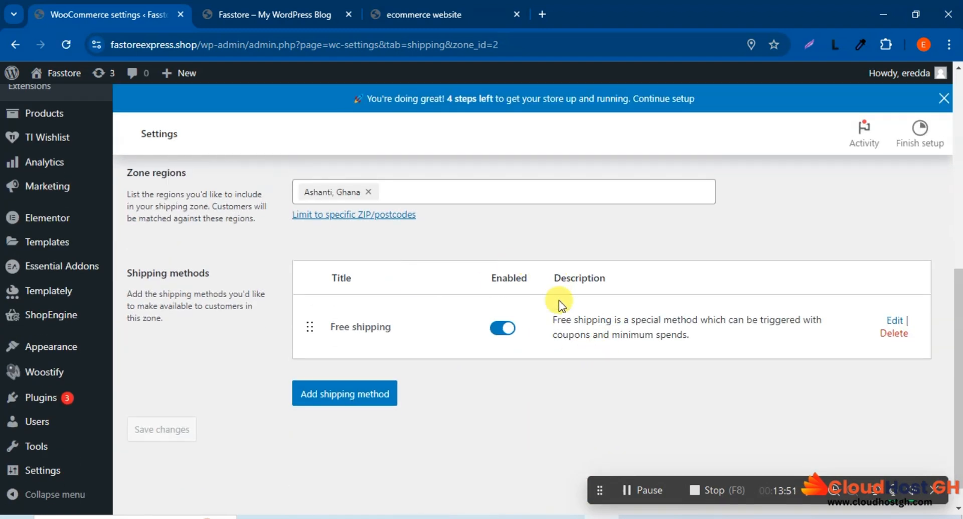
pyautogui.scroll(3, 479, 321)
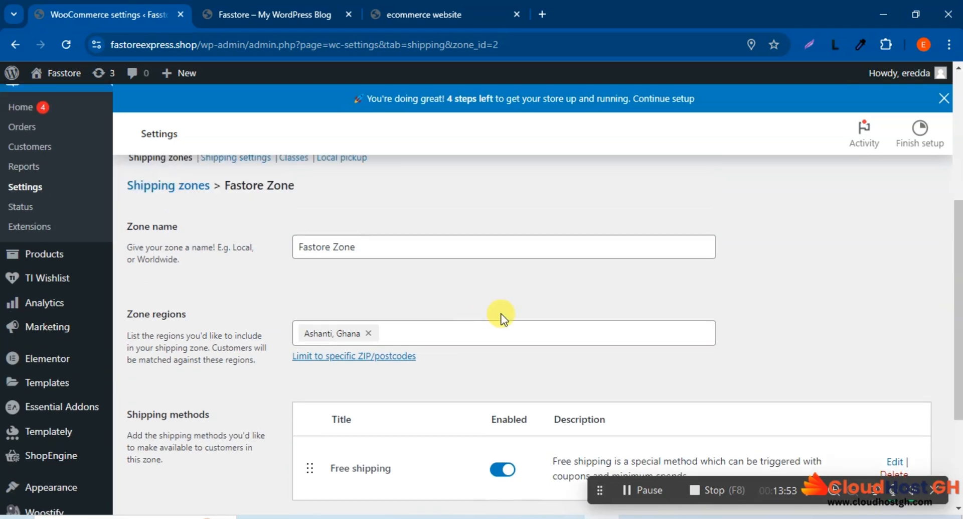
pyautogui.click(9, 47)
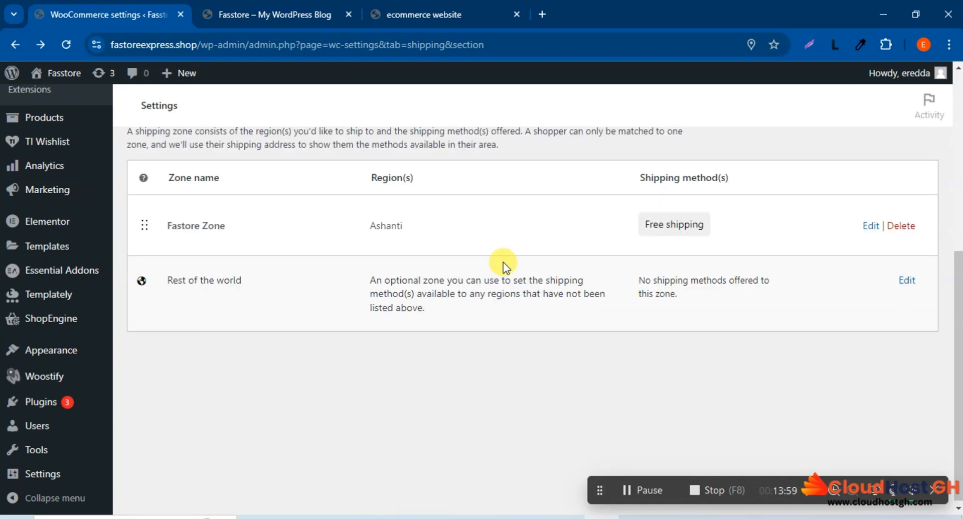
pyautogui.scroll(4, 446, 284)
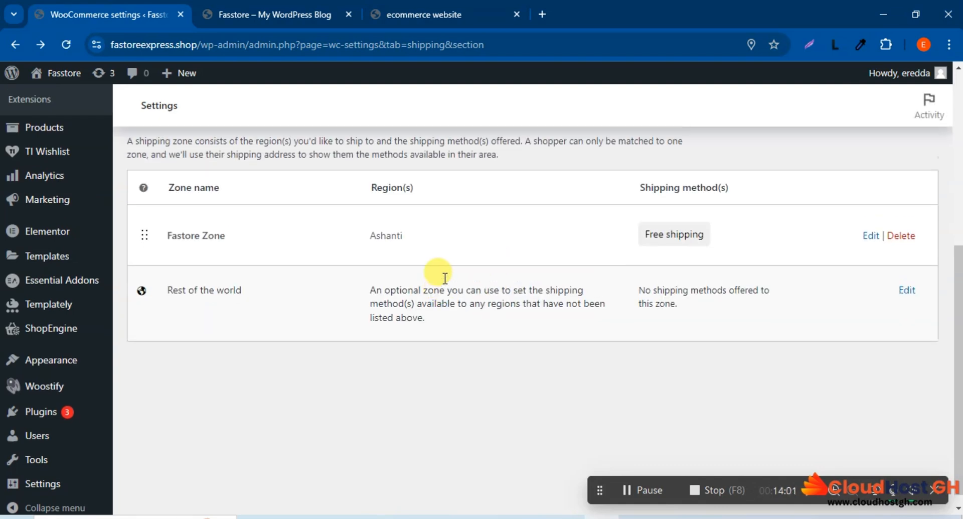
pyautogui.scroll(-3, 445, 283)
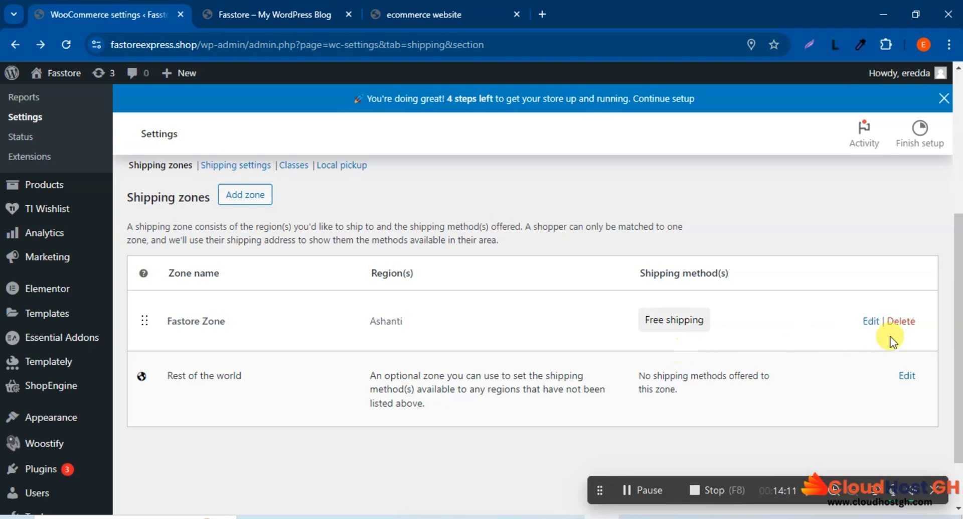
# Step: Open the Fastore Zone for editing and start adding a Flat rate shipping method to it
pyautogui.click(870, 323)
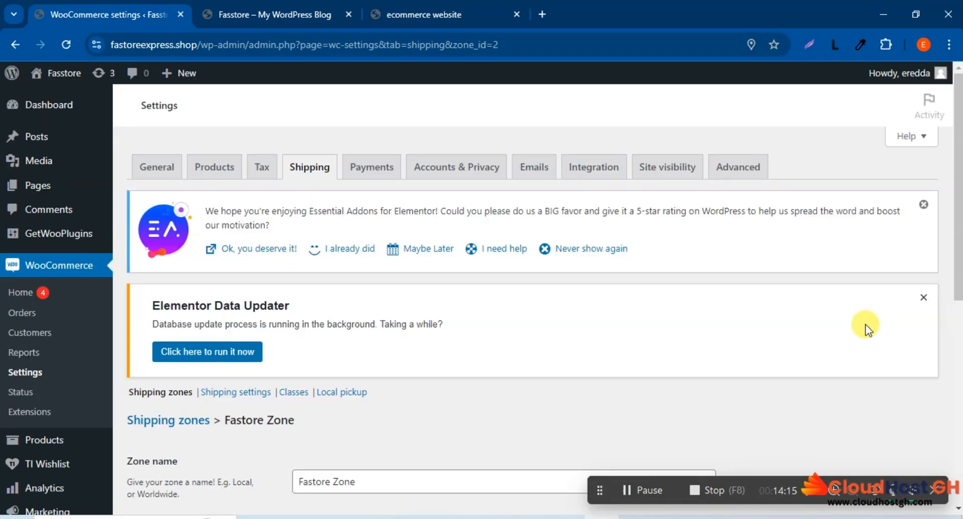
pyautogui.scroll(-5, 865, 324)
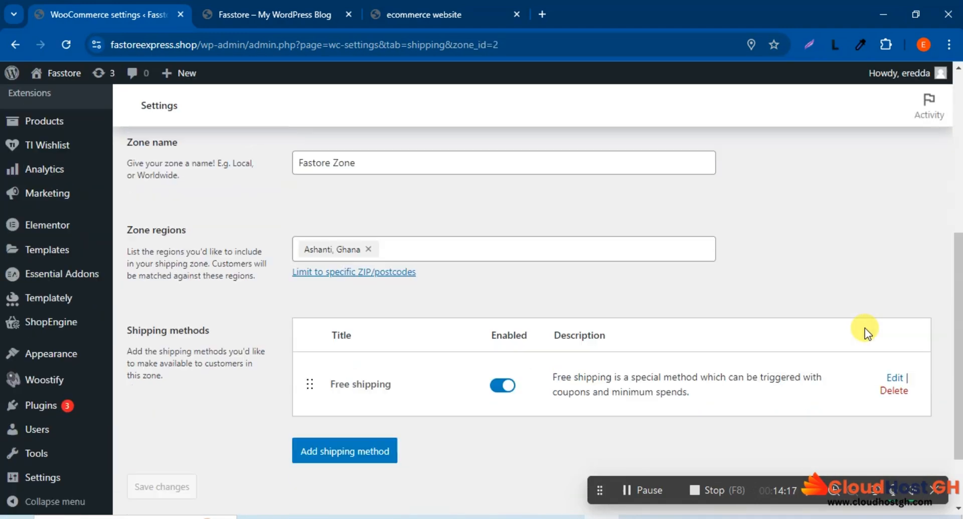
pyautogui.scroll(-2, 864, 327)
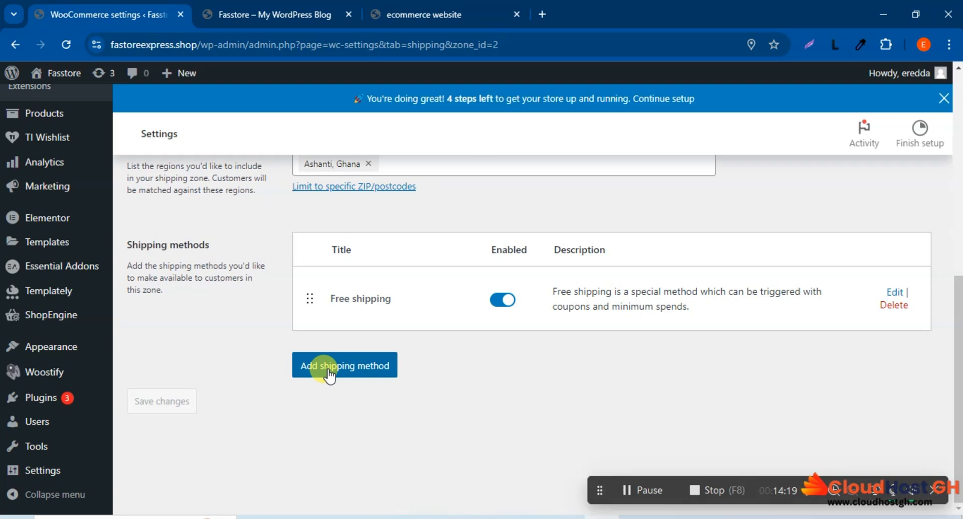
pyautogui.click(331, 381)
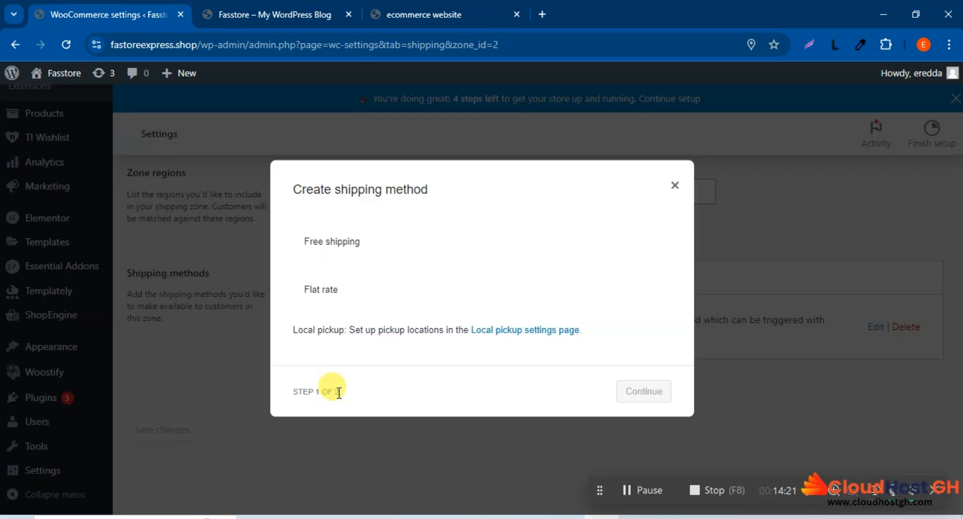
pyautogui.click(343, 291)
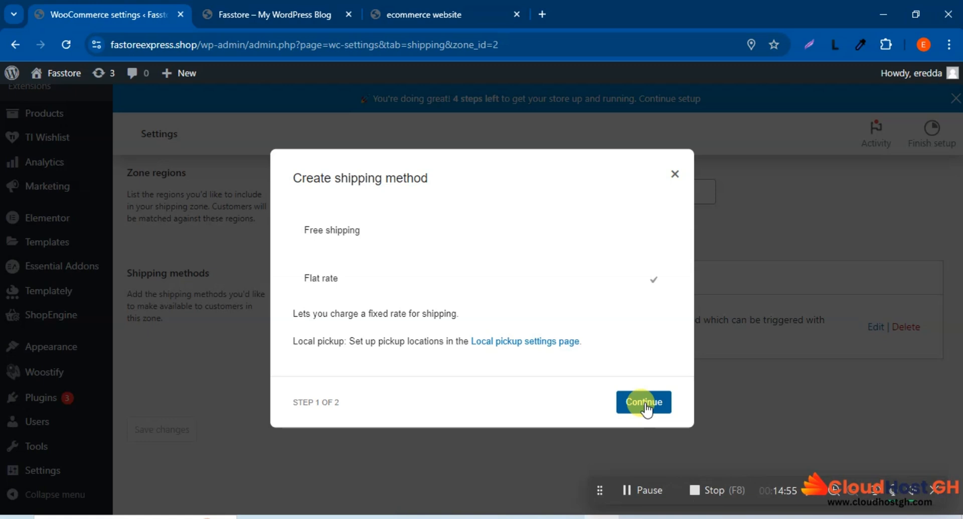
pyautogui.click(641, 410)
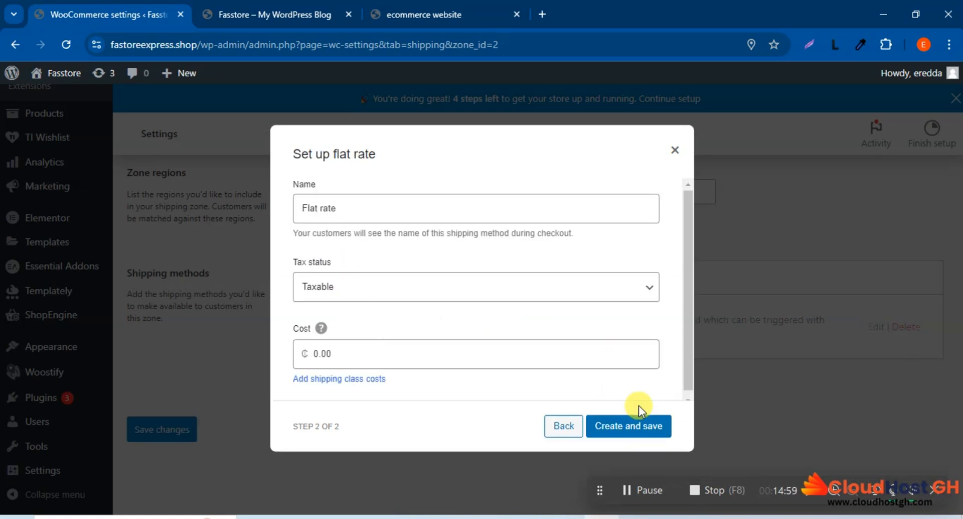
# Step: Set the flat rate's tax status to None and its cost to 20, and create the method
pyautogui.click(368, 300)
pyautogui.click(342, 320)
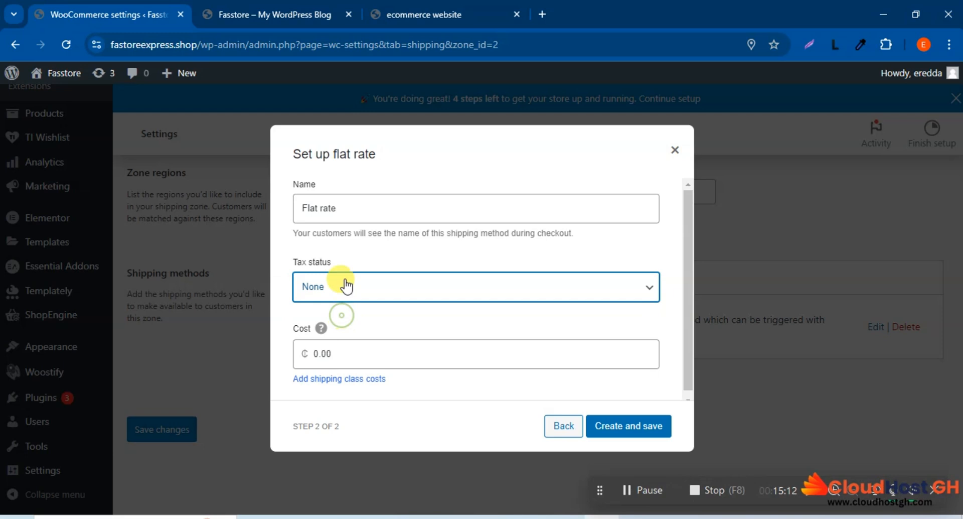
pyautogui.doubleClick(318, 355)
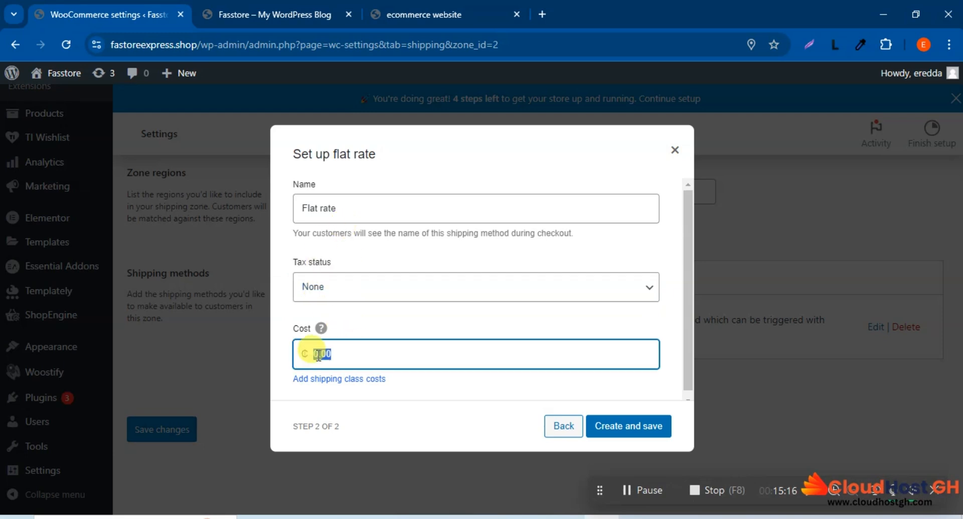
pyautogui.write('20')
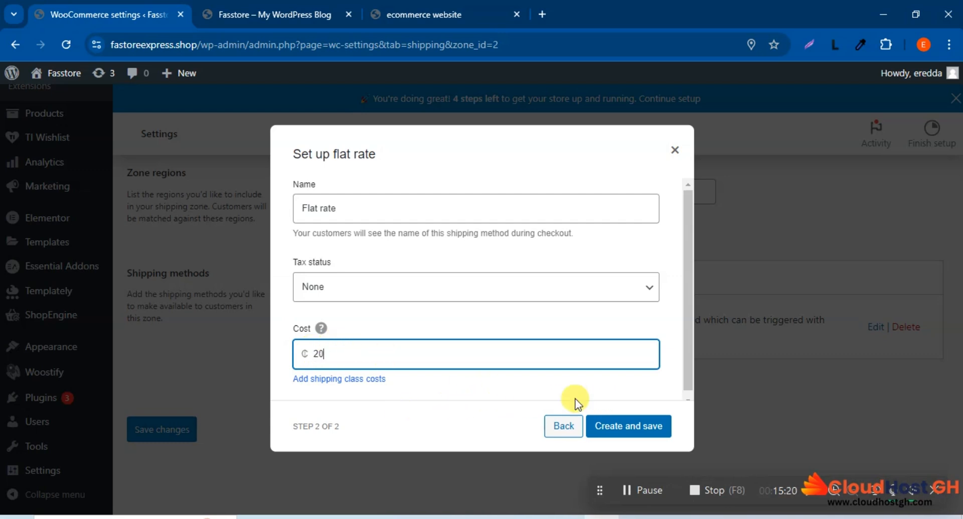
pyautogui.click(619, 426)
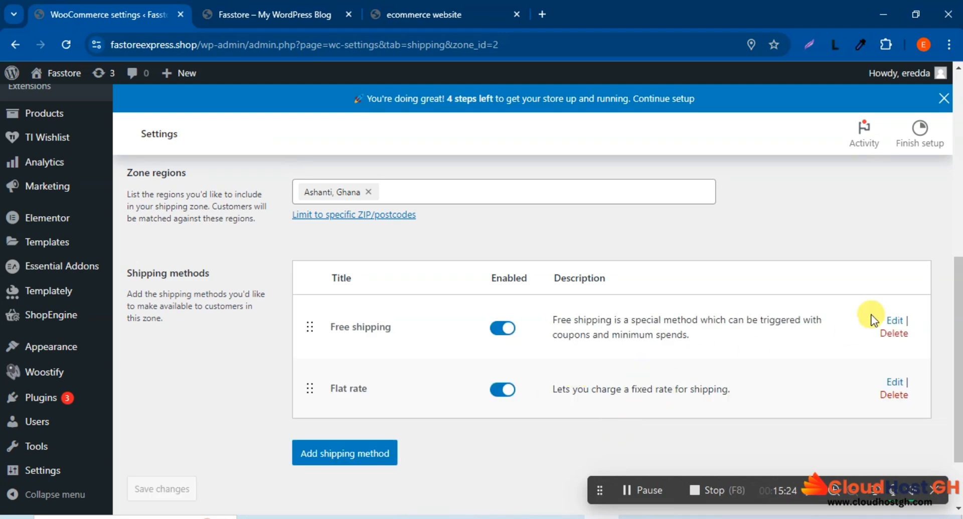
# Step: Check the Free shipping method's minimum order requirement and save its setup
pyautogui.click(894, 320)
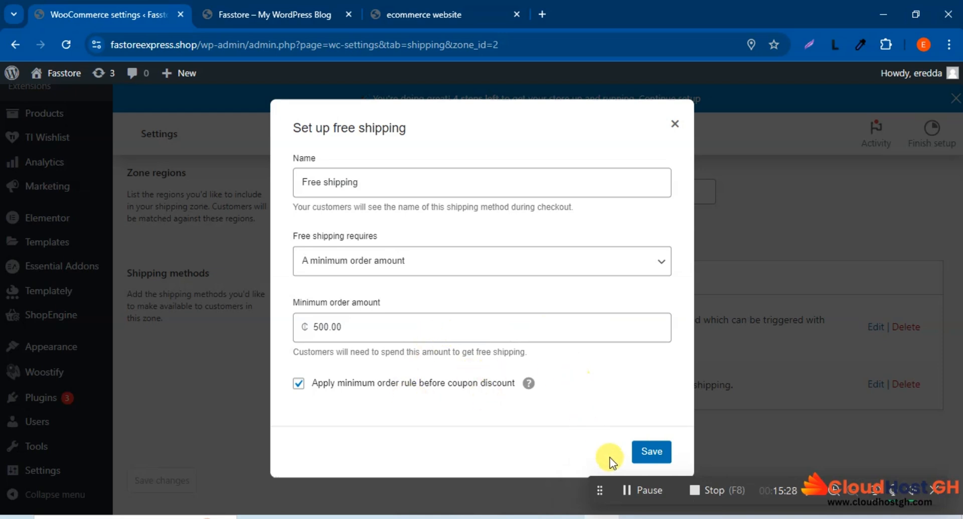
pyautogui.click(646, 452)
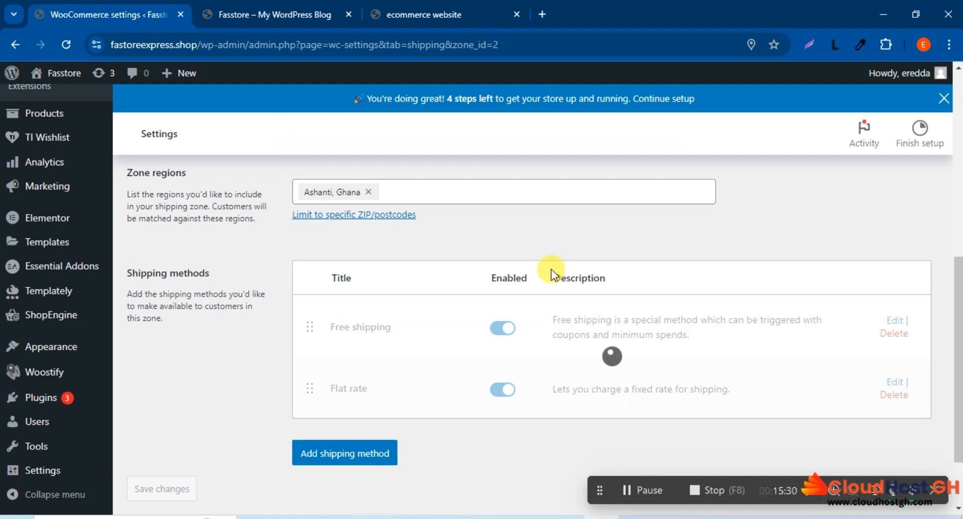
# Step: Go to the local pickup settings and review the address and pickup details of the Bantama location
pyautogui.scroll(4, 551, 271)
pyautogui.click(341, 231)
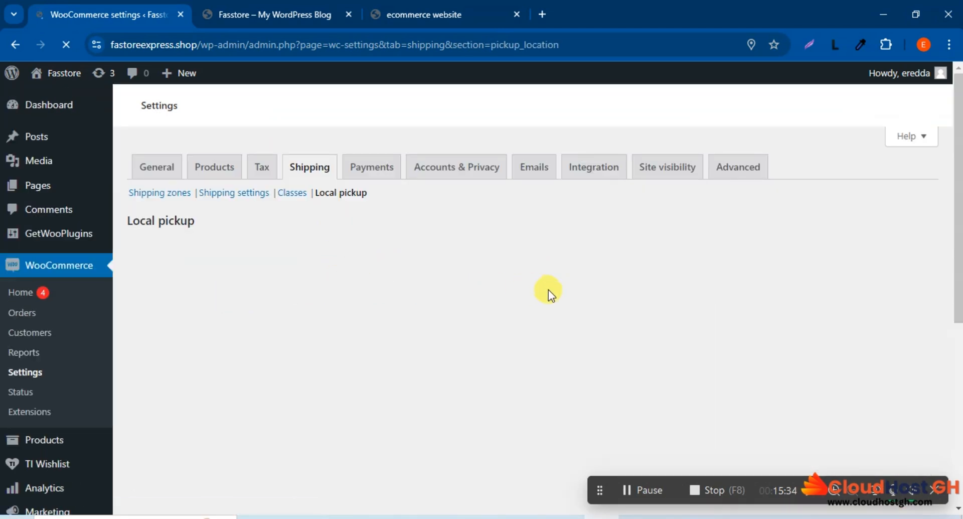
pyautogui.scroll(-5, 548, 290)
pyautogui.scroll(-7, 549, 290)
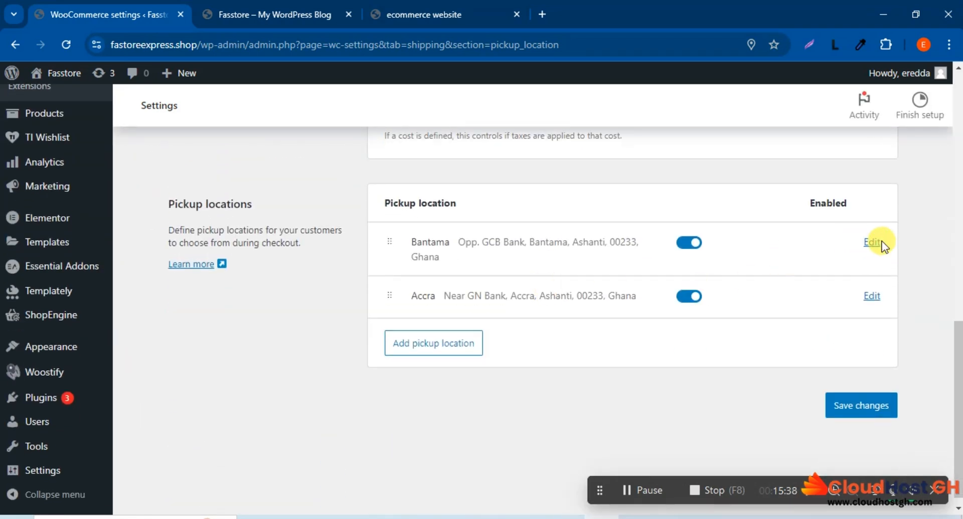
pyautogui.click(873, 242)
pyautogui.scroll(-3, 477, 331)
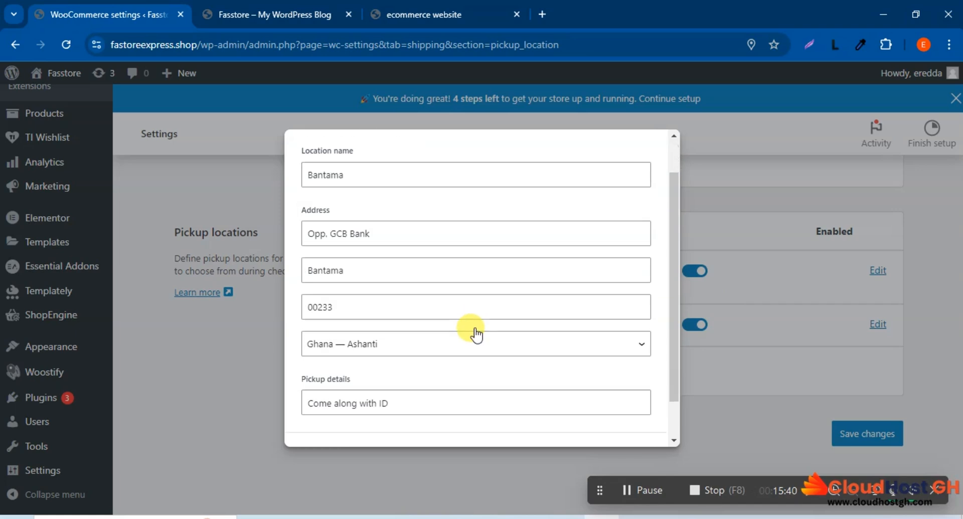
pyautogui.scroll(2, 474, 335)
pyautogui.scroll(1, 474, 335)
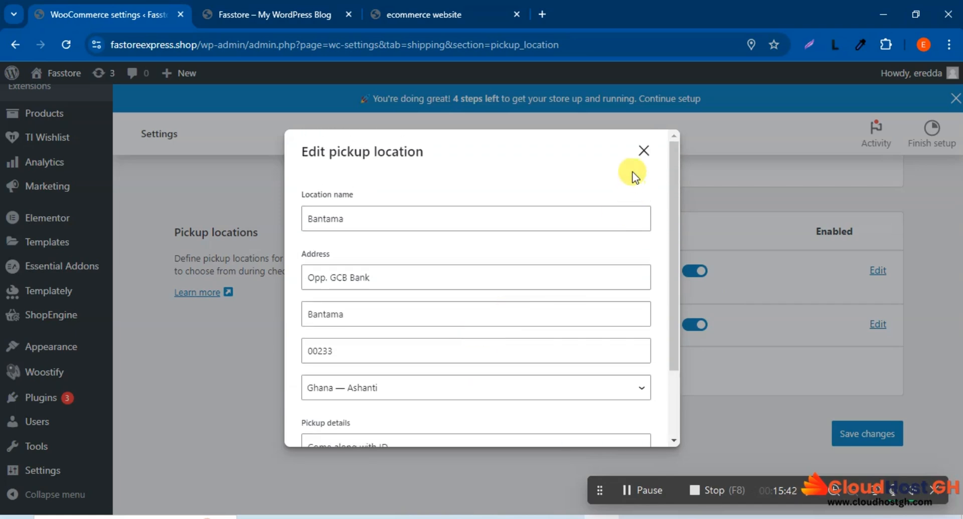
pyautogui.click(644, 159)
# Step: Set the local pickup taxes to Not taxable and save the local pickup settings
pyautogui.scroll(3, 540, 369)
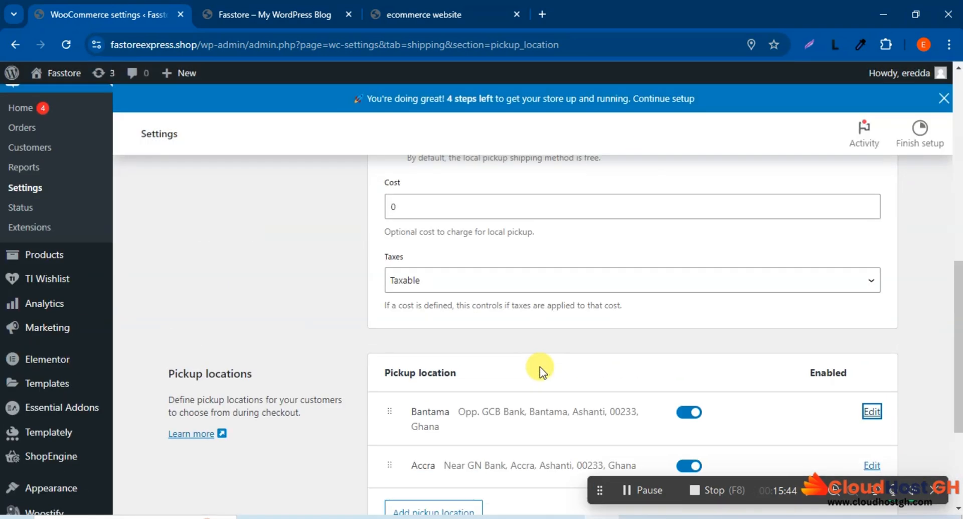
pyautogui.scroll(3, 540, 366)
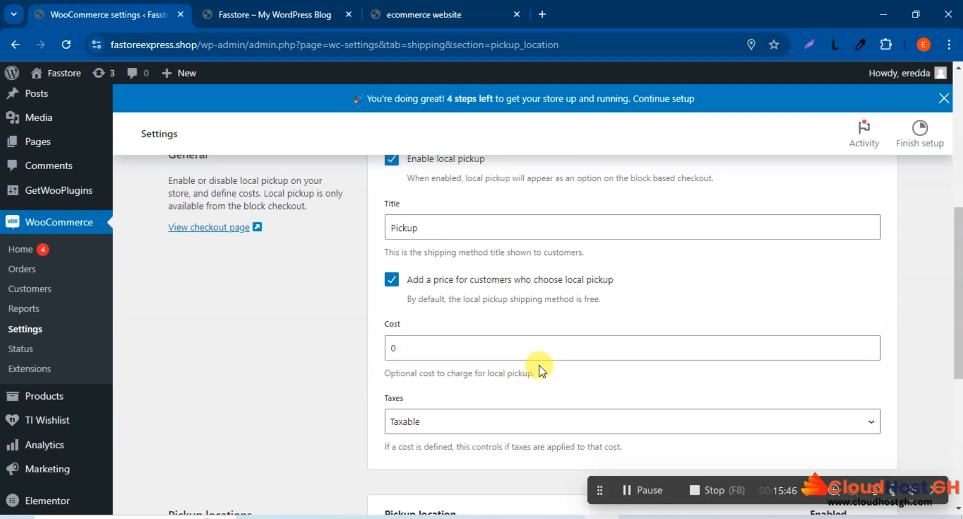
pyautogui.scroll(-2, 453, 415)
pyautogui.click(448, 354)
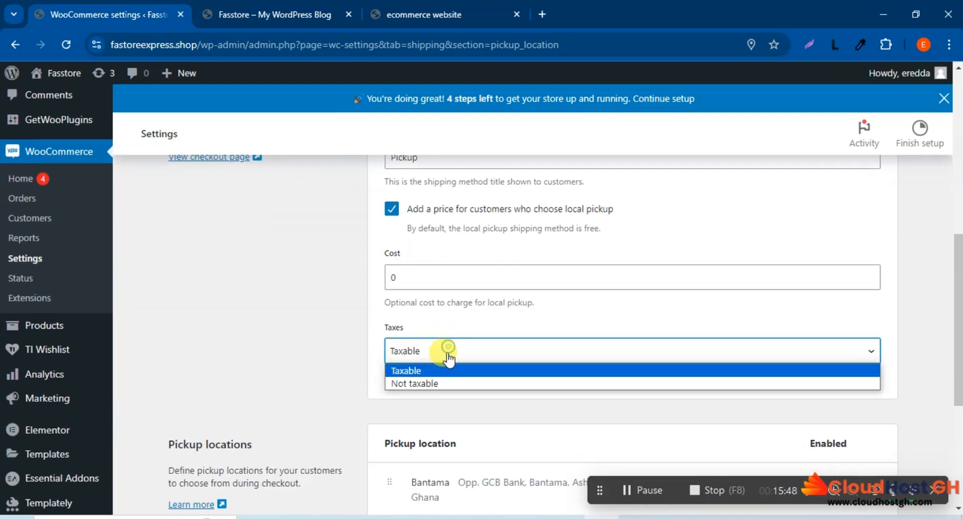
pyautogui.click(431, 382)
pyautogui.scroll(-5, 442, 381)
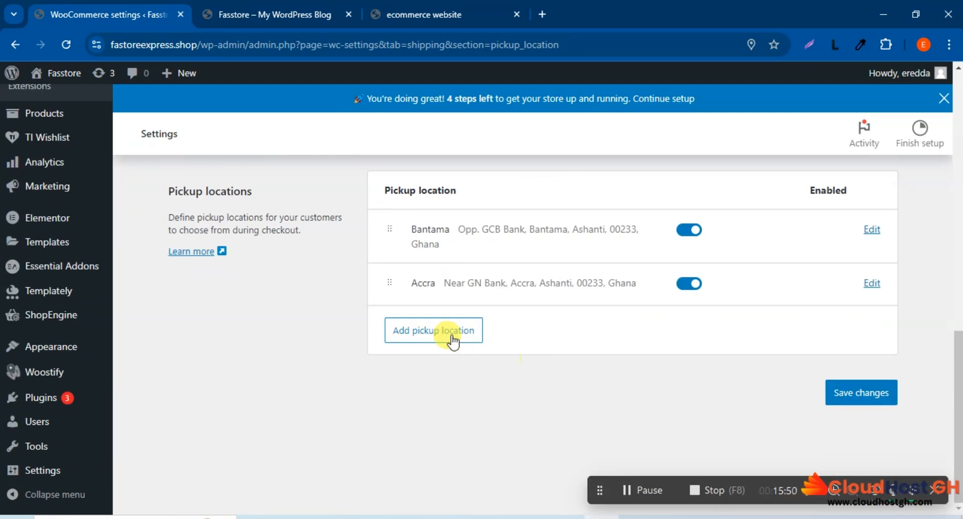
pyautogui.click(845, 388)
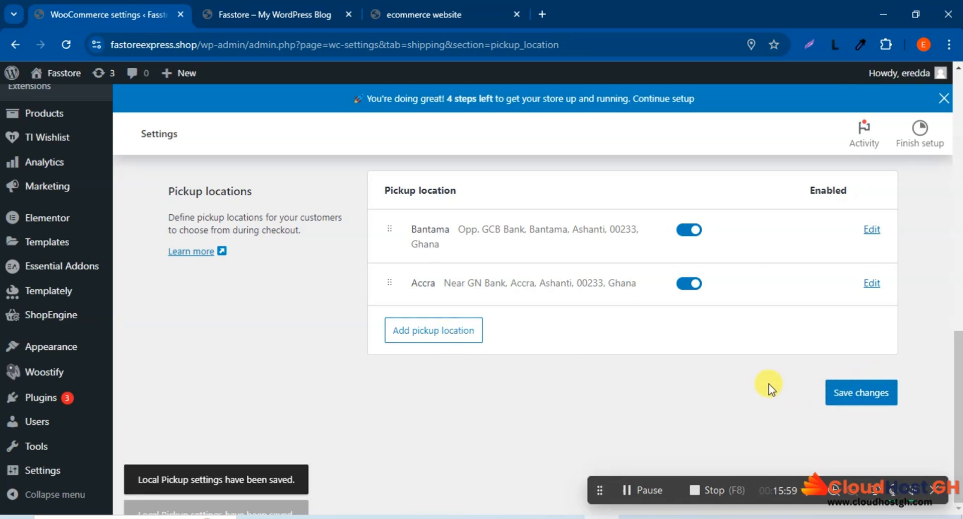
pyautogui.scroll(8, 670, 382)
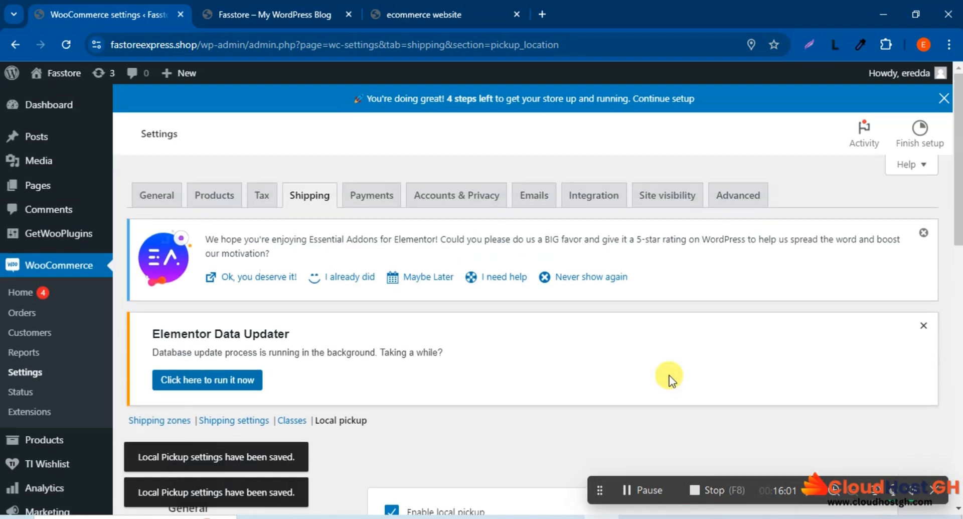